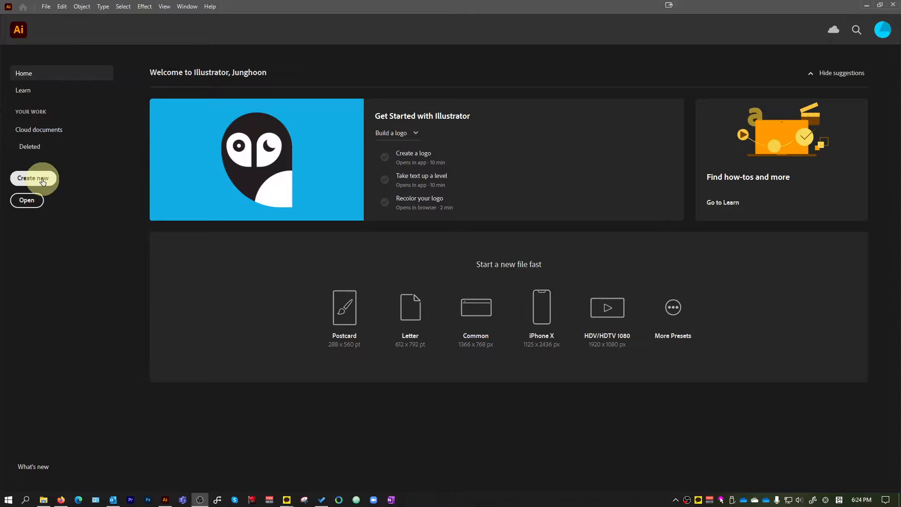
# Start a new document and set its size to 12 in wide by 12 in high
pyautogui.click(43, 181)
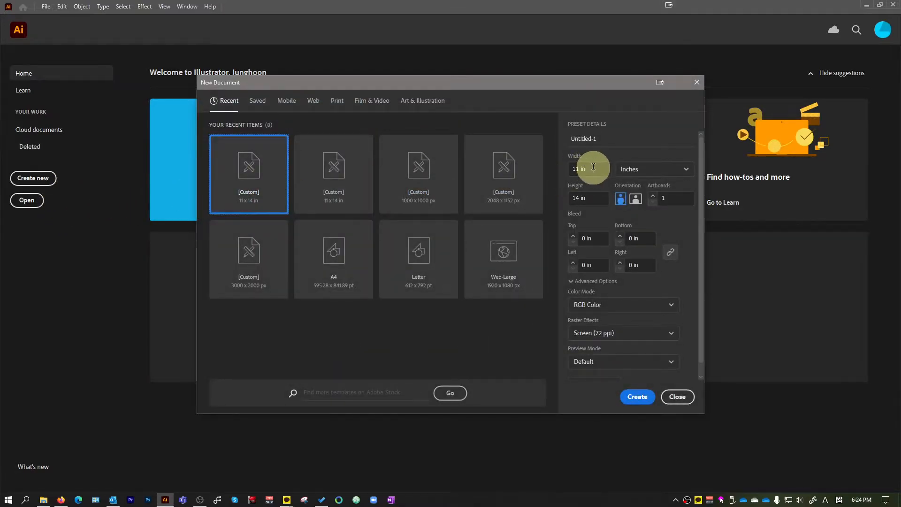
pyautogui.click(576, 168)
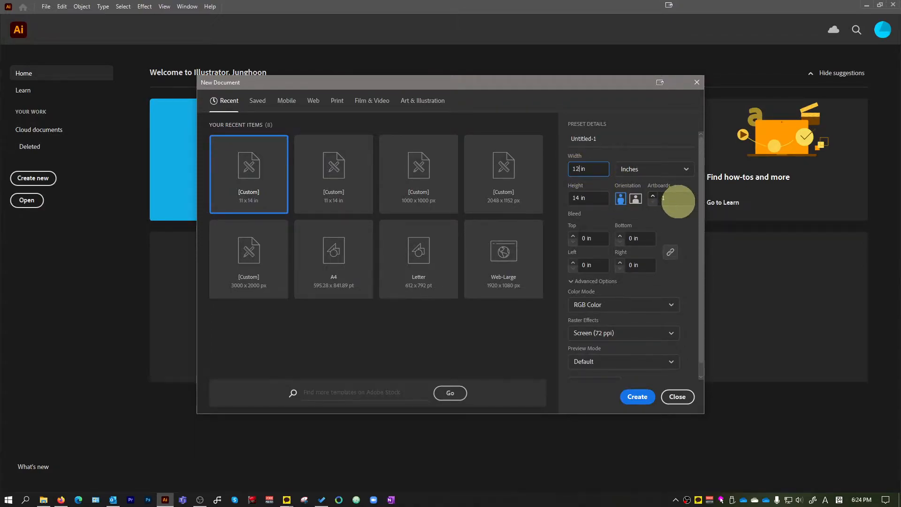
pyautogui.click(577, 199)
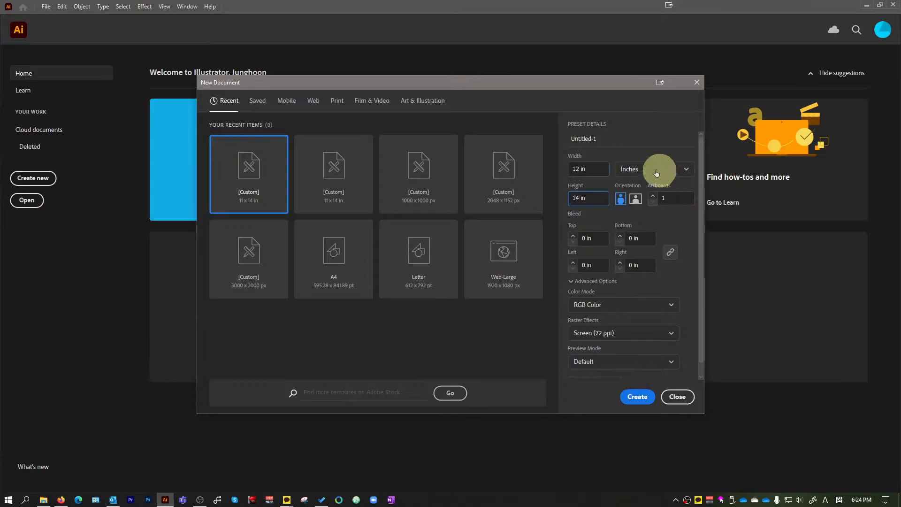
pyautogui.click(576, 170)
pyautogui.click(576, 198)
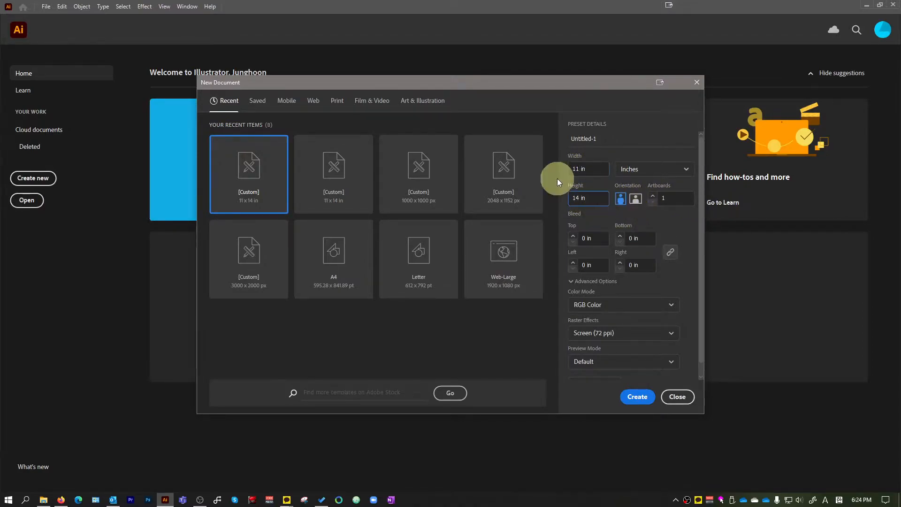
pyautogui.click(575, 169)
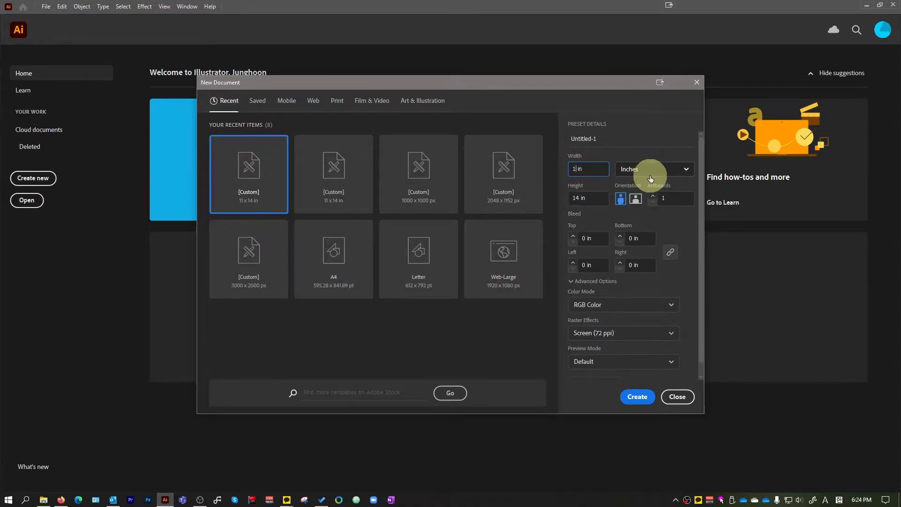
pyautogui.write('2')
pyautogui.click(576, 198)
pyautogui.press('BackSpace')
pyautogui.write('2')
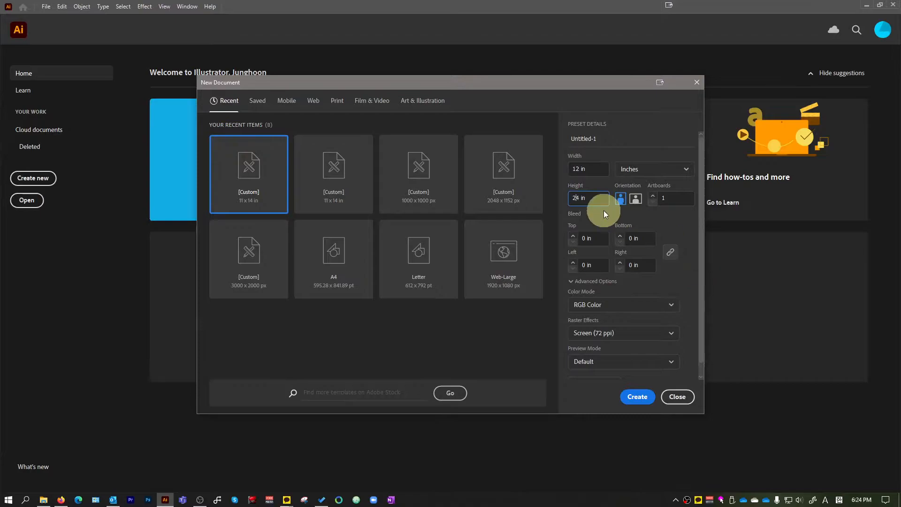
pyautogui.press('BackSpace')
pyautogui.write('1')
pyautogui.press('Delete')
pyautogui.write('2')
pyautogui.click(694, 275)
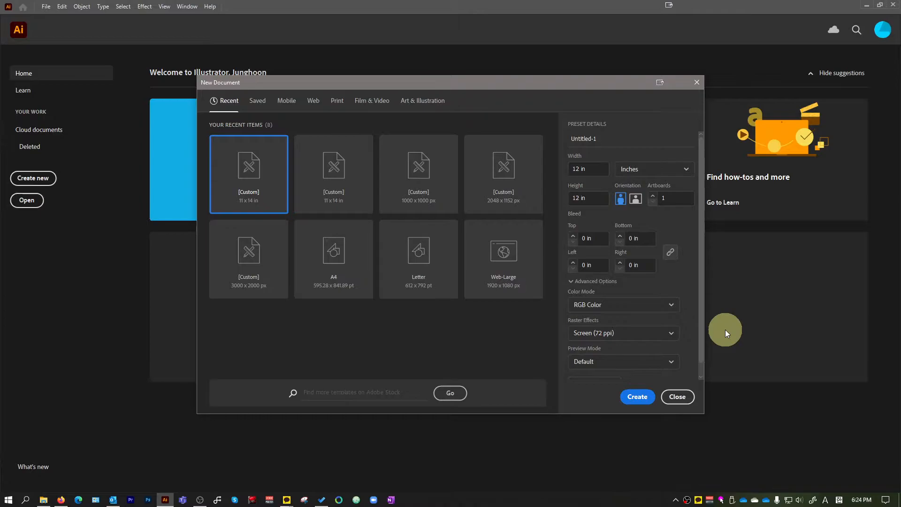
# Set the raster effects to High (300 ppi) and create the document
pyautogui.click(670, 332)
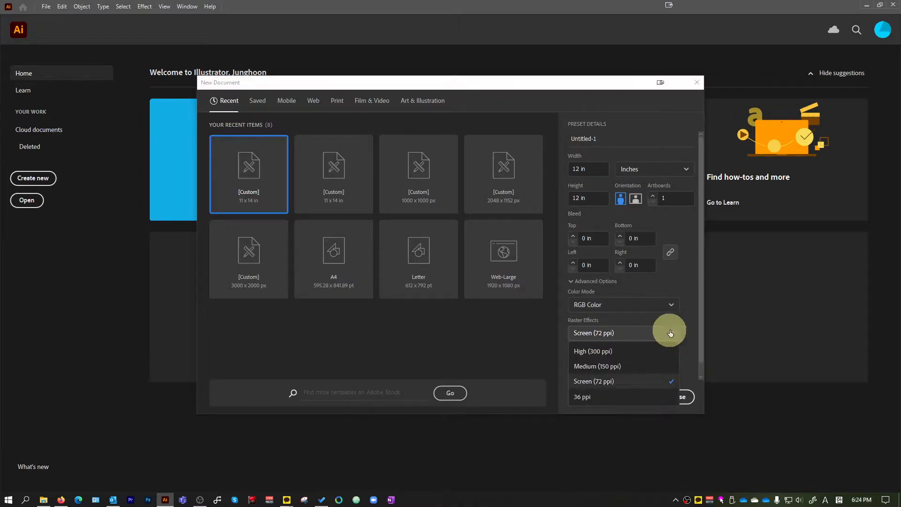
pyautogui.click(605, 352)
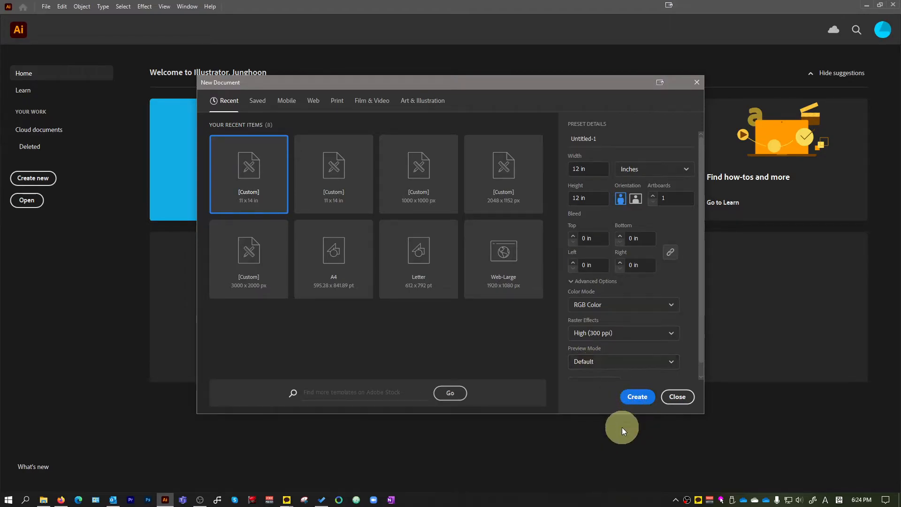
pyautogui.click(638, 397)
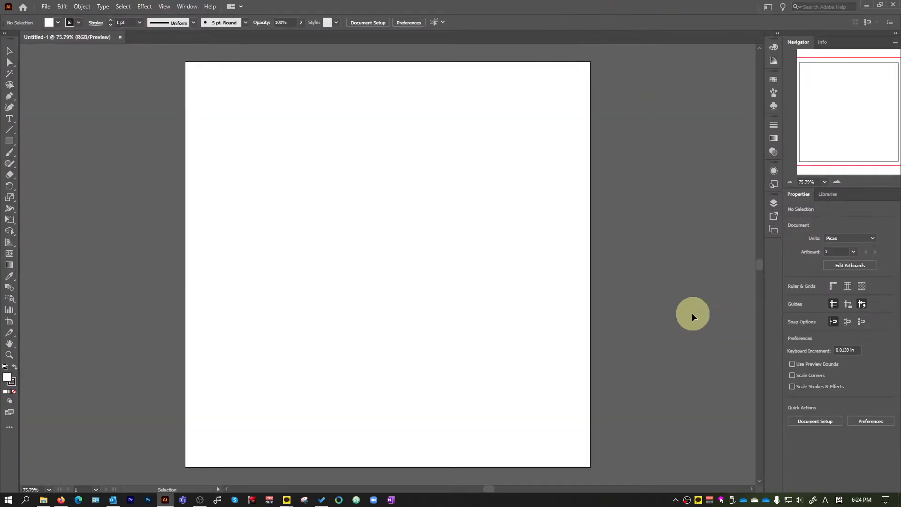
pyautogui.scroll(-1, 657, 305)
pyautogui.scroll(1, 639, 299)
pyautogui.scroll(-1, 602, 288)
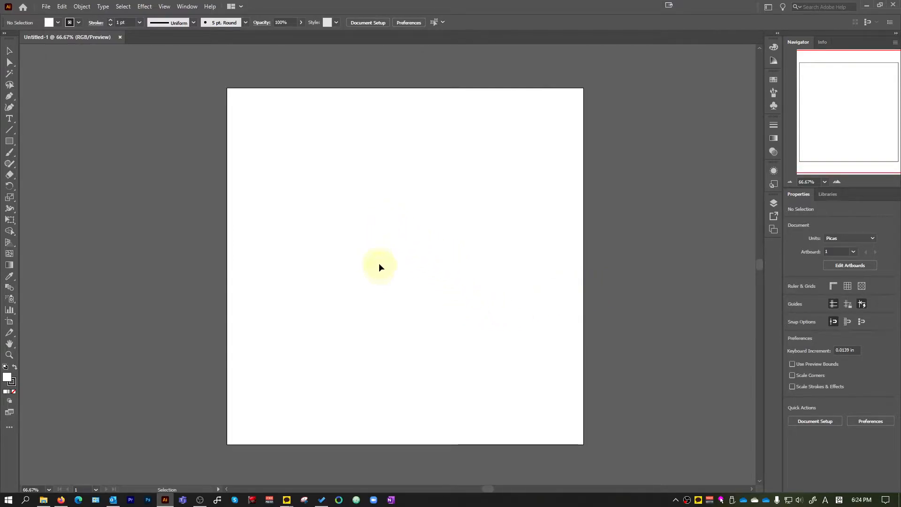
pyautogui.press('c')
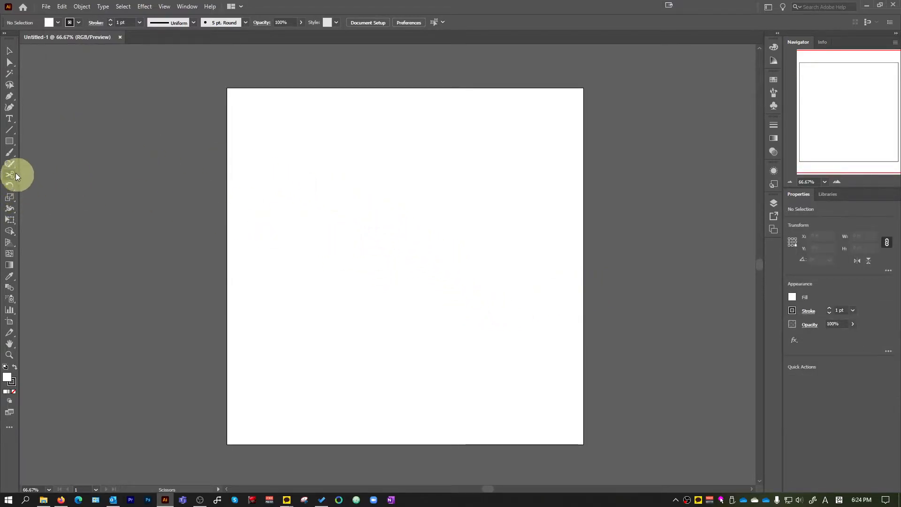
# Rename the document's only layer to Base
pyautogui.click(774, 205)
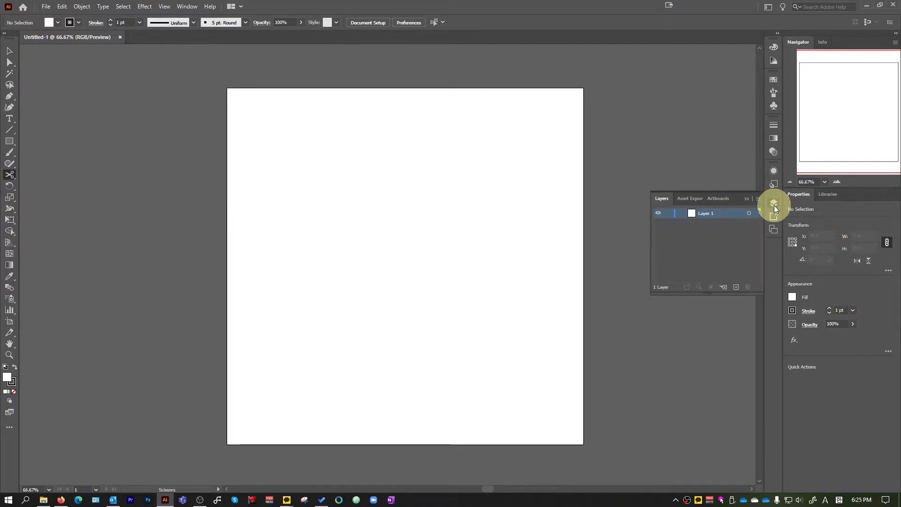
pyautogui.doubleClick(706, 214)
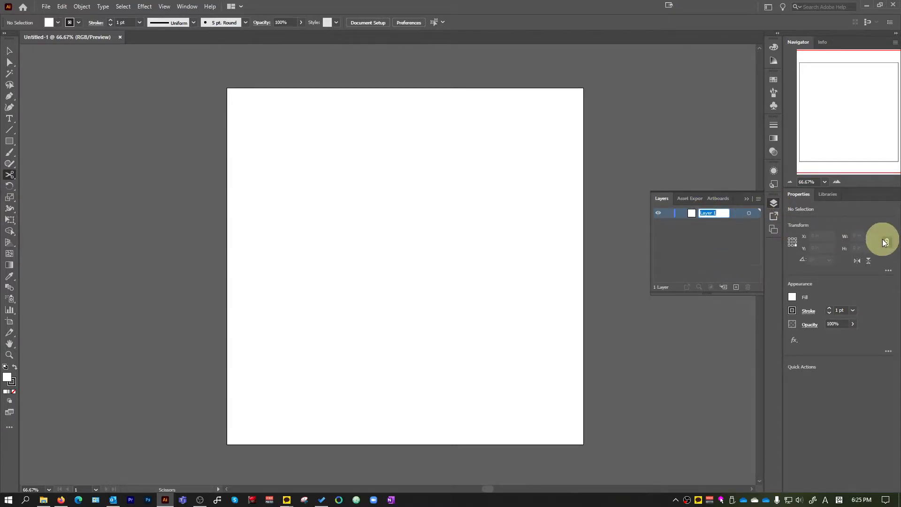
pyautogui.write('Base')
pyautogui.press('Return')
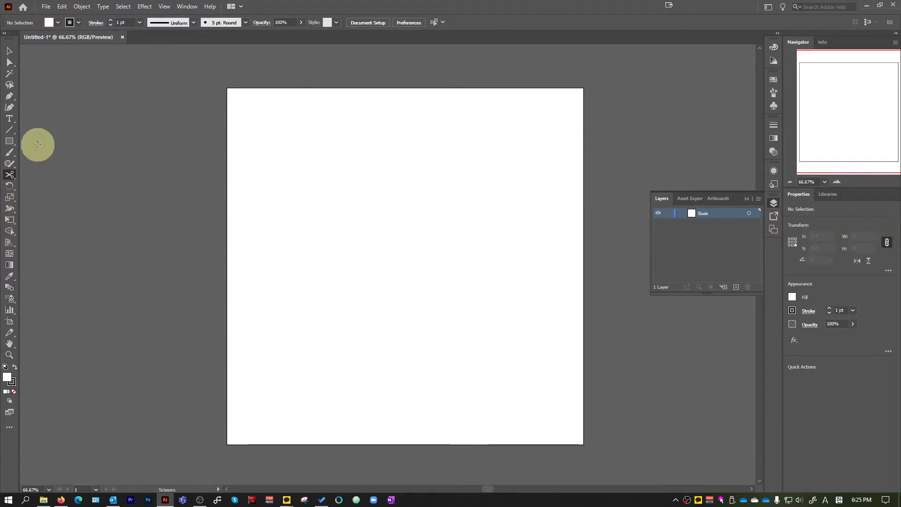
# Choose the Ellipse tool and set a light grey fill with no stroke
pyautogui.click(10, 144)
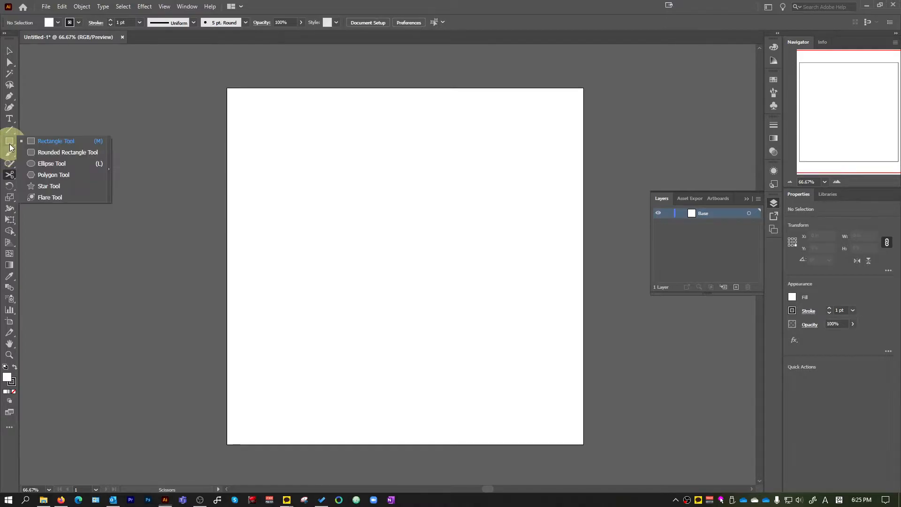
pyautogui.click(49, 163)
pyautogui.click(51, 22)
pyautogui.click(33, 40)
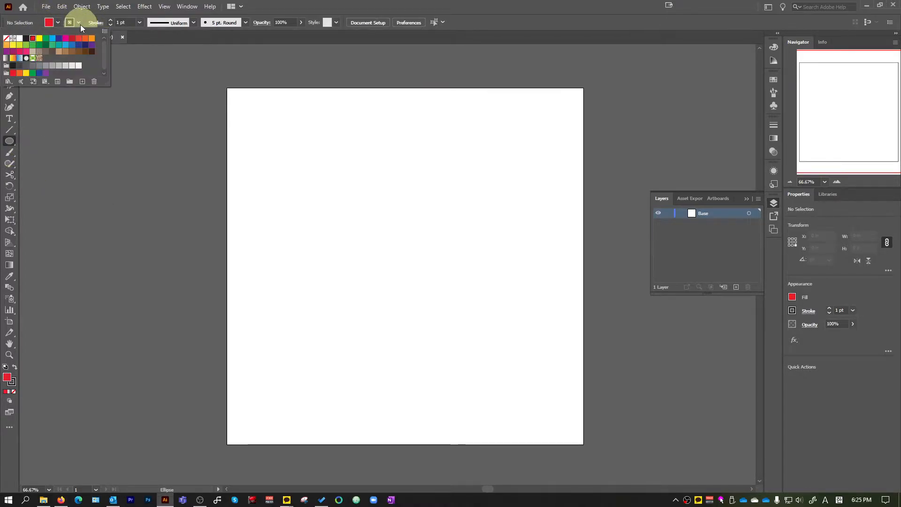
pyautogui.click(78, 23)
pyautogui.click(79, 23)
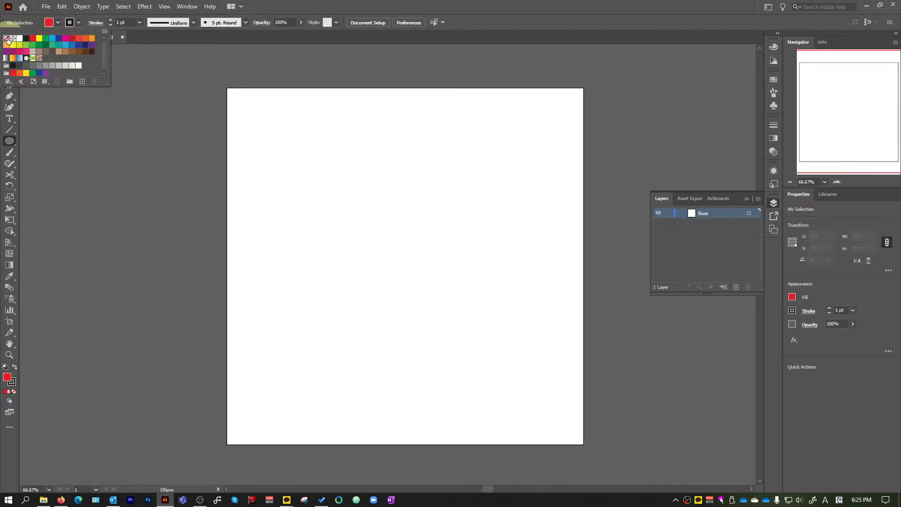
pyautogui.click(6, 38)
pyautogui.click(77, 66)
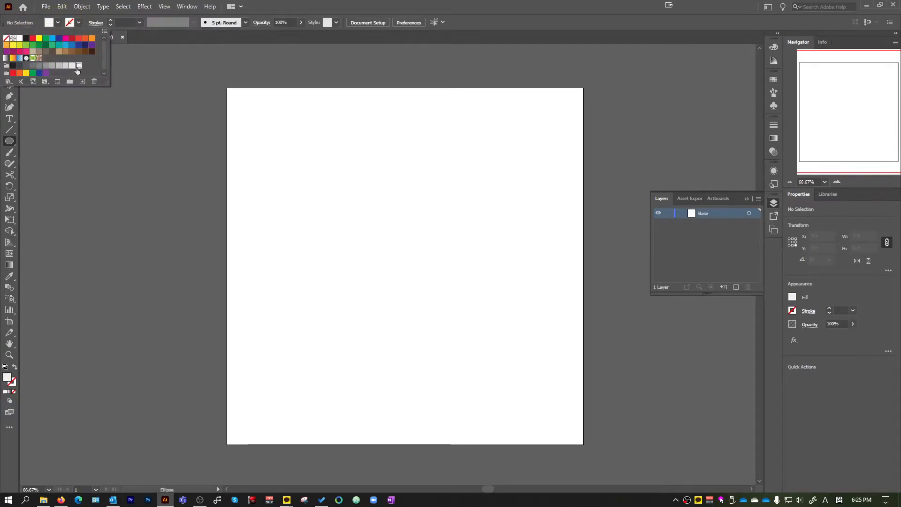
pyautogui.press('Escape')
pyautogui.press('c')
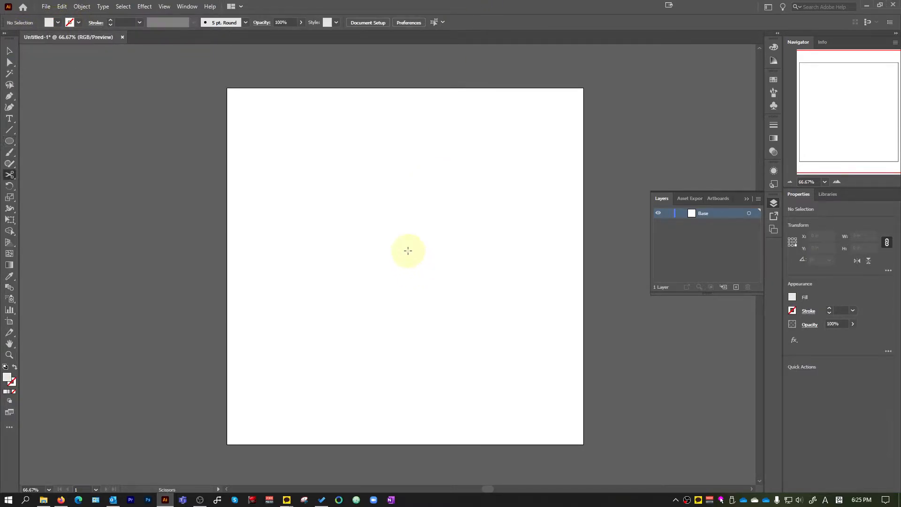
pyautogui.click(388, 230)
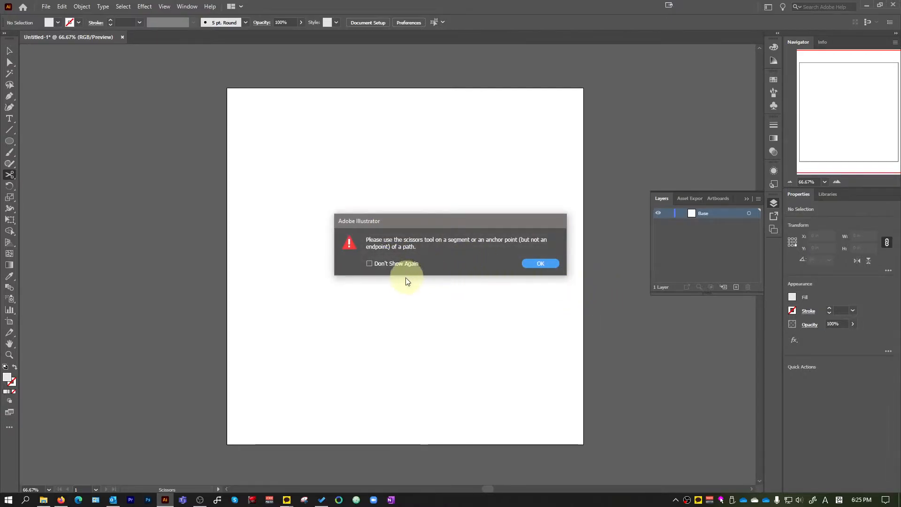
pyautogui.click(534, 265)
# Create a circle 11 in wide and 11 in high on the Base layer
pyautogui.click(10, 141)
pyautogui.click(408, 228)
pyautogui.write('11')
pyautogui.press('Tab')
pyautogui.write('11')
pyautogui.press('Return')
# Move the 11 in circle to the centre of the artboard and deselect it
pyautogui.press('v')
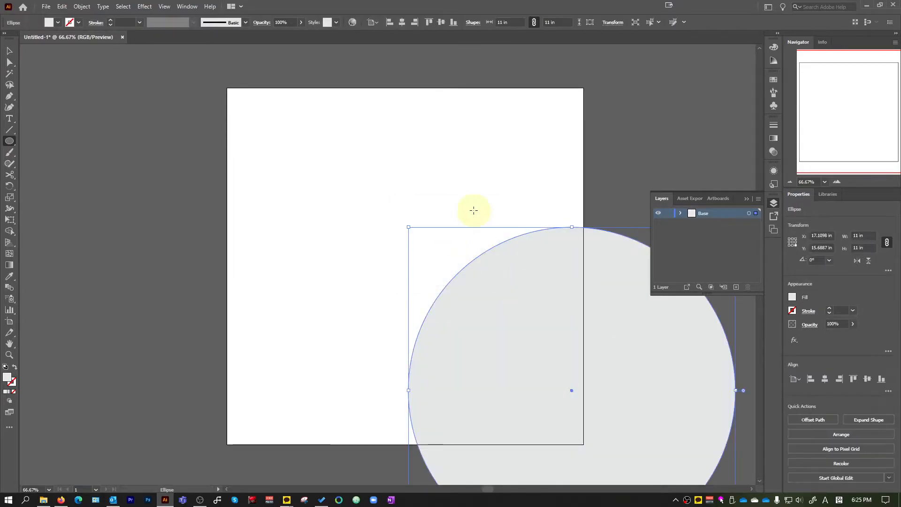
pyautogui.moveTo(558, 346); pyautogui.dragTo(392, 222)
pyautogui.moveTo(404, 266)
pyautogui.mouseDown()
pyautogui.moveTo(399, 216)
pyautogui.moveTo(407, 227)
pyautogui.moveTo(414, 216)
pyautogui.moveTo(414, 266)
pyautogui.mouseUp()
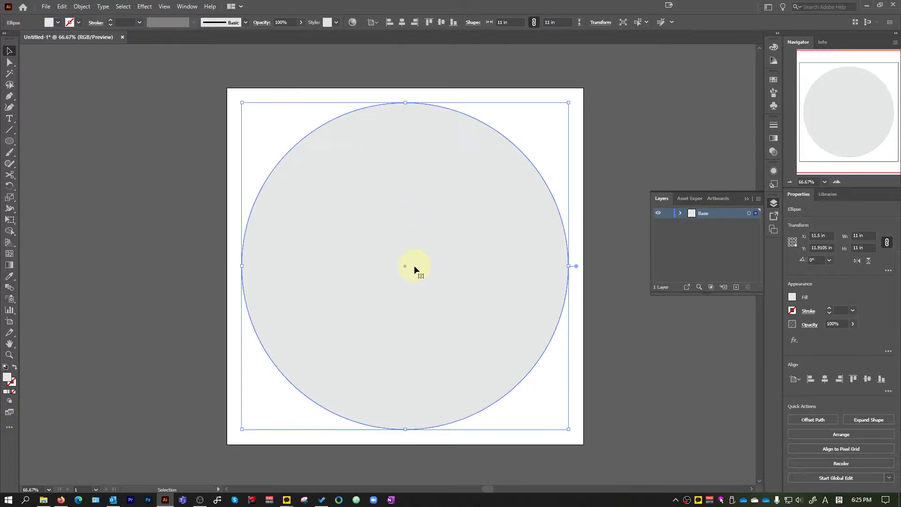
pyautogui.click(183, 74)
pyautogui.click(164, 9)
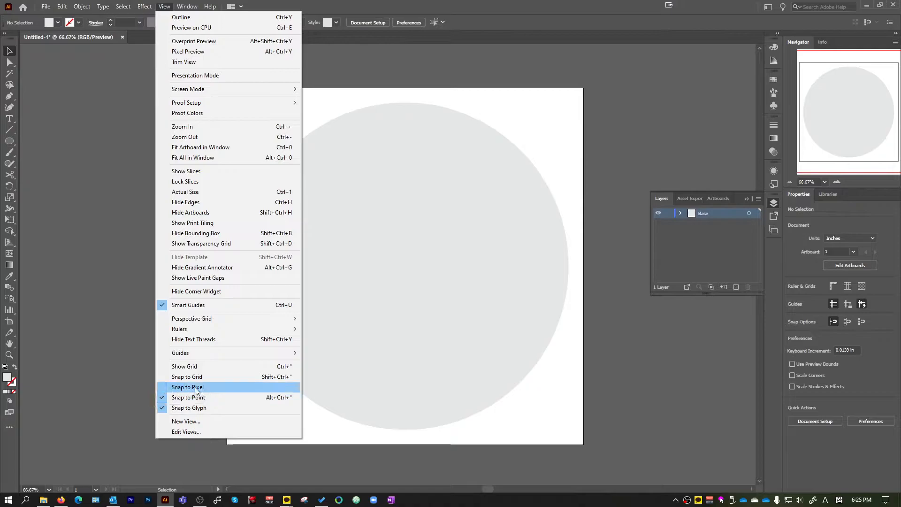
pyautogui.moveTo(230, 319)
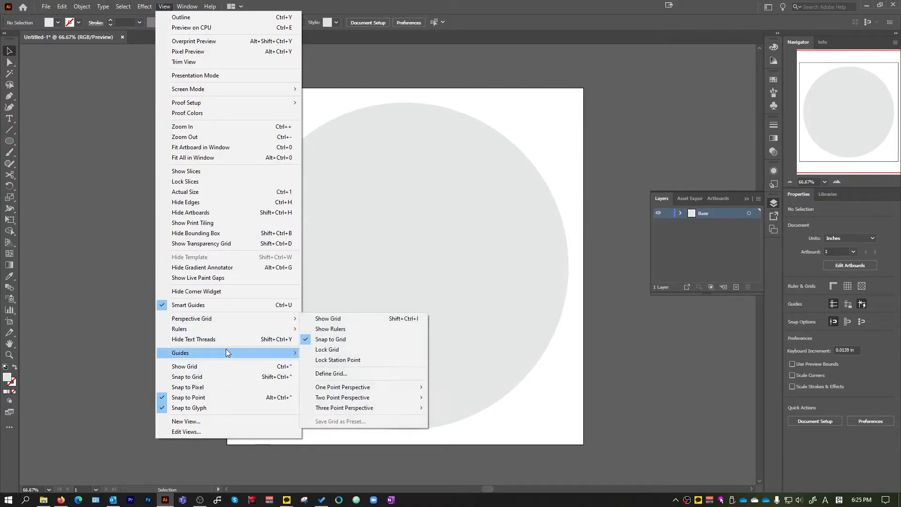
pyautogui.moveTo(226, 352)
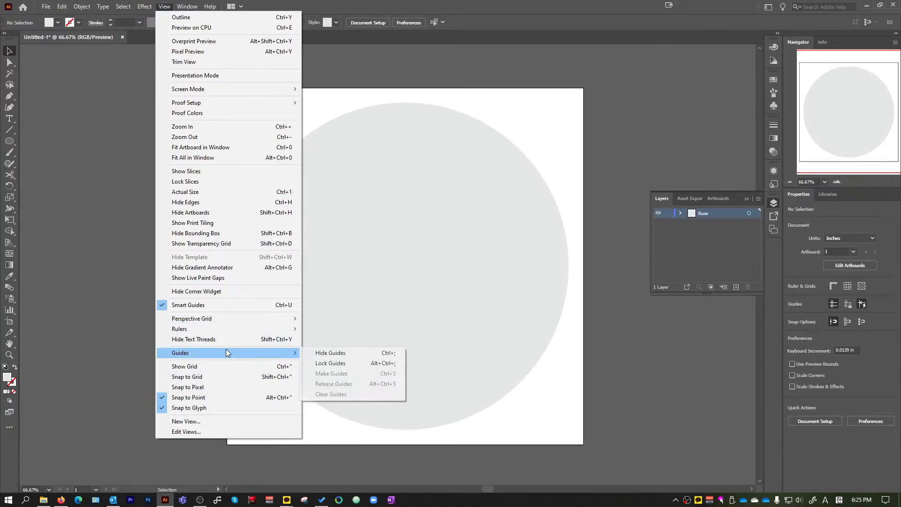
pyautogui.click(110, 351)
pyautogui.click(545, 347)
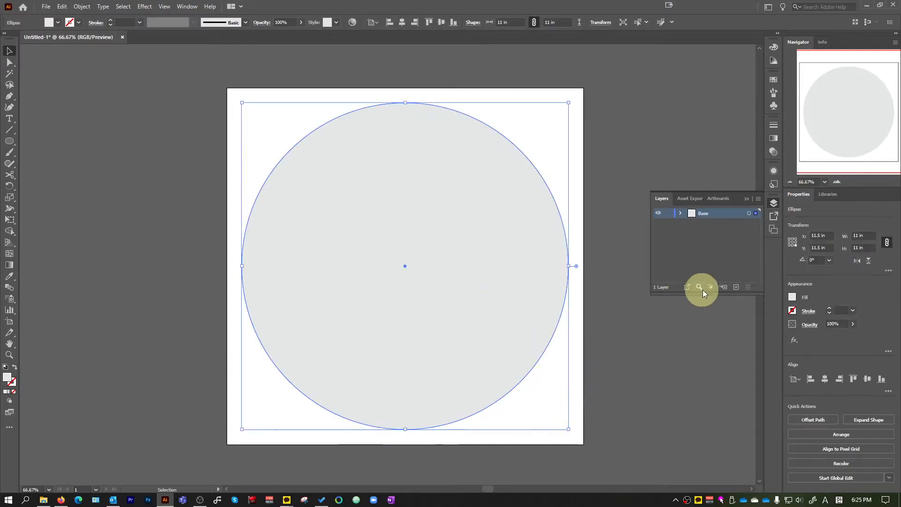
# Add a new layer named 1 above Base and lock the Base layer
pyautogui.click(735, 287)
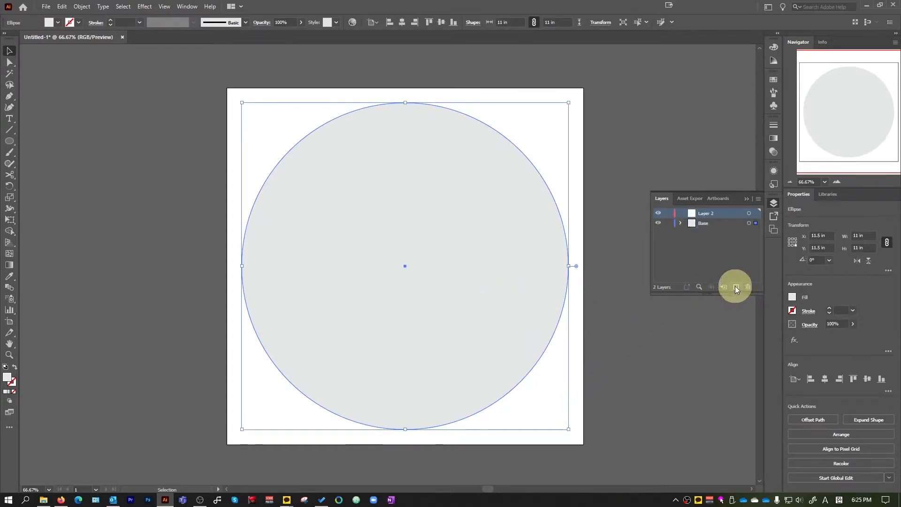
pyautogui.doubleClick(708, 213)
pyautogui.write('1')
pyautogui.press('Return')
pyautogui.click(711, 366)
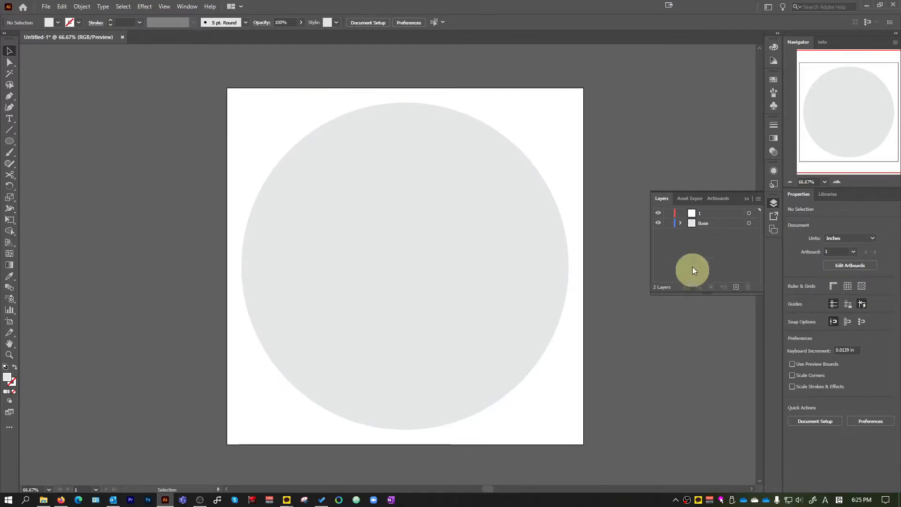
pyautogui.click(667, 222)
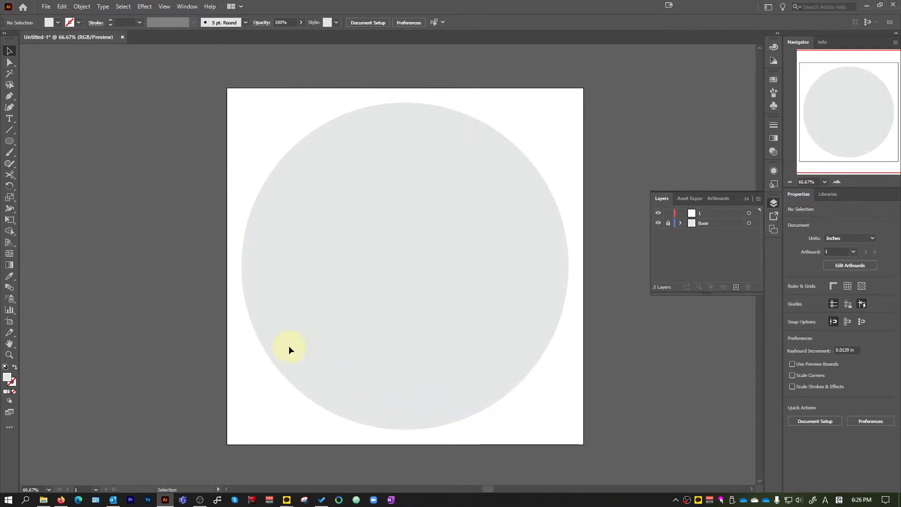
# Draw a red circle about 1.45 in in diameter, centred horizontally just inside the large circle's upper edge
pyautogui.moveTo(9, 141); pyautogui.dragTo(55, 165)
pyautogui.click(57, 23)
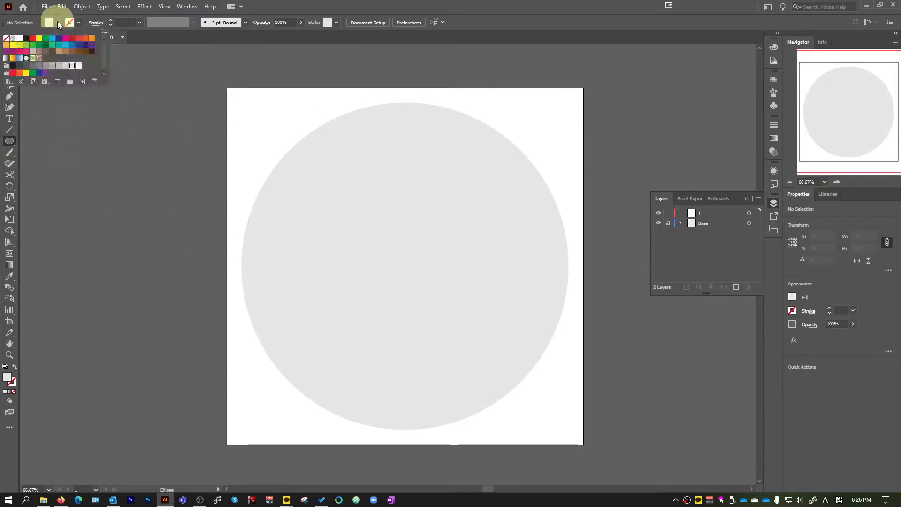
pyautogui.click(32, 38)
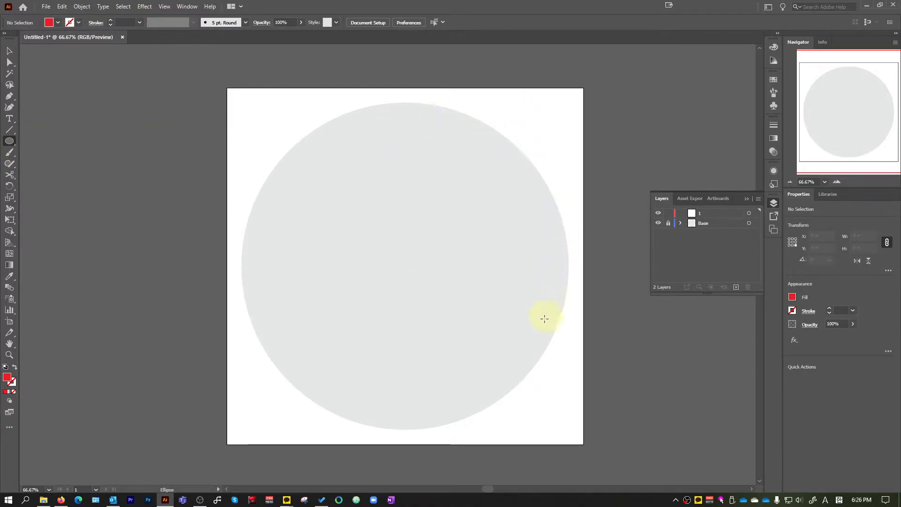
pyautogui.moveTo(347, 168); pyautogui.dragTo(418, 136)
pyautogui.press('v')
# Change the small circle's fill to a medium grey darker than the large circle, and keep it selected
pyautogui.click(58, 22)
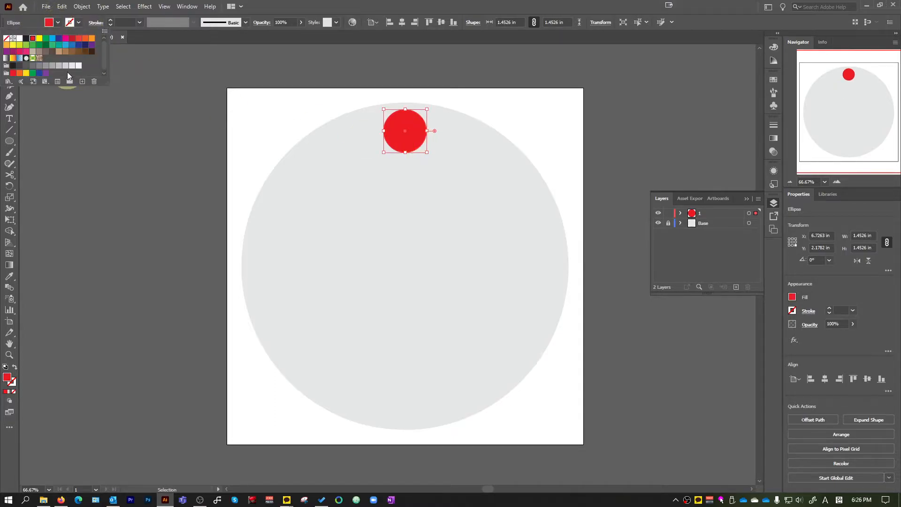
pyautogui.click(65, 65)
pyautogui.click(59, 66)
pyautogui.click(226, 135)
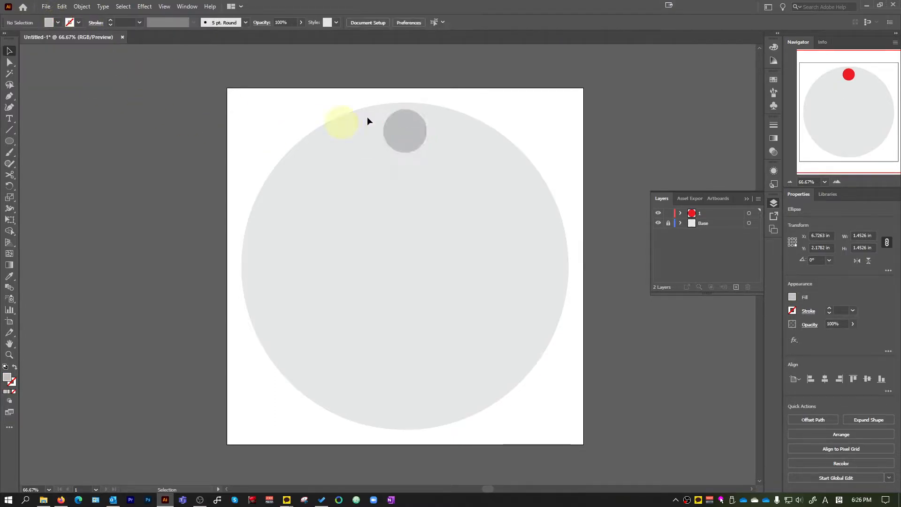
pyautogui.click(401, 127)
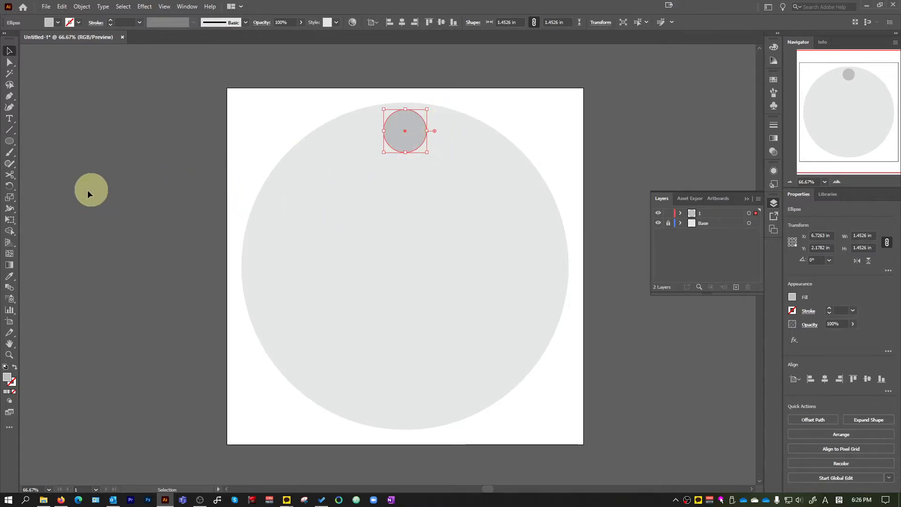
pyautogui.click(10, 187)
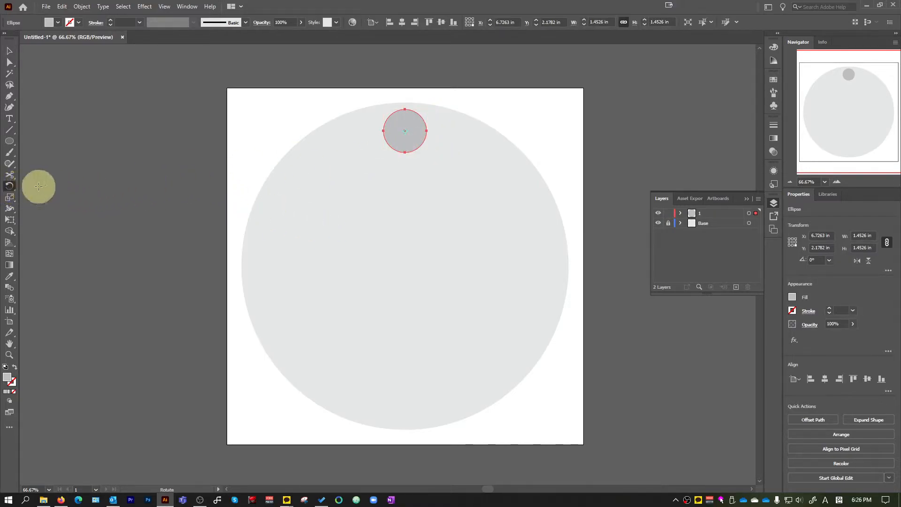
pyautogui.click(9, 51)
pyautogui.click(10, 187)
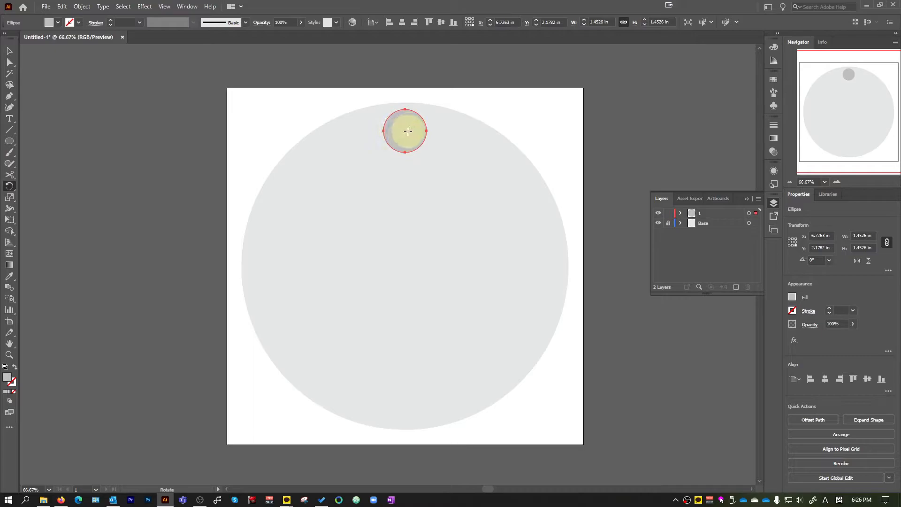
pyautogui.click(10, 52)
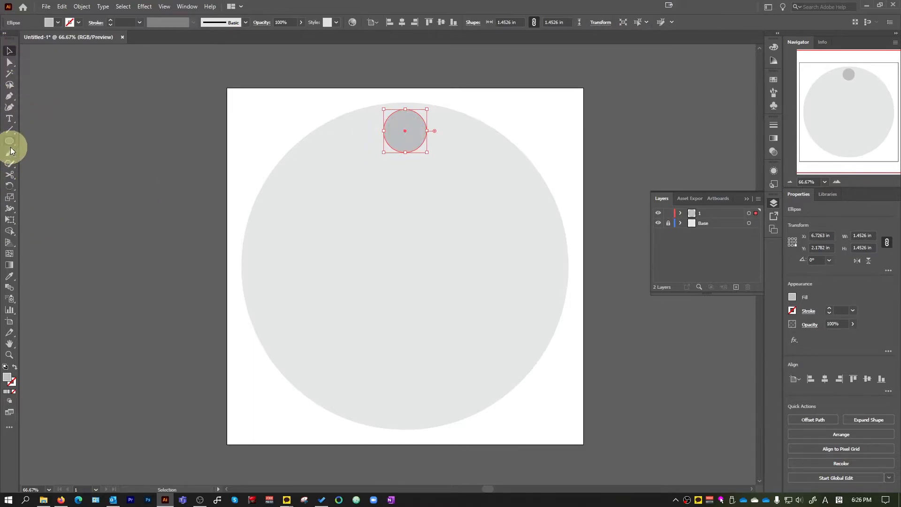
# Rotate the small grey circle freehand about its own centre to about 232°, undo the extra turn, and deselect it
pyautogui.click(11, 185)
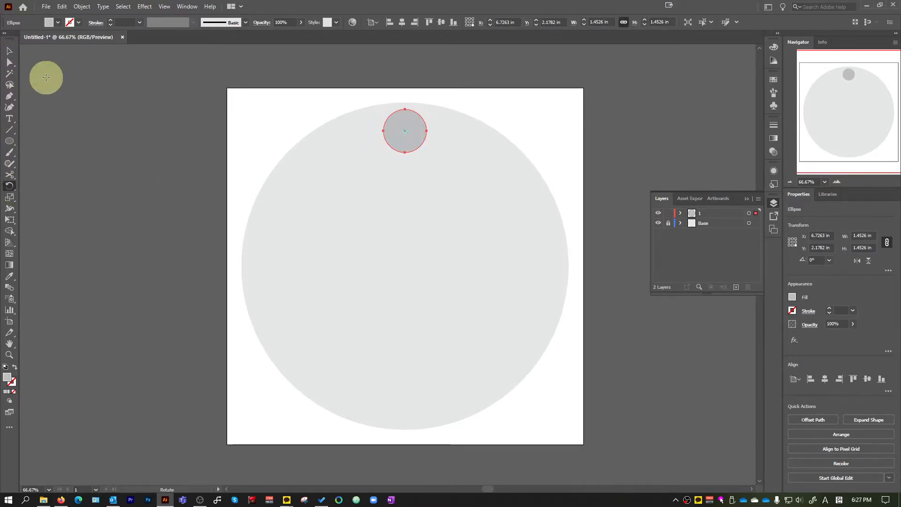
pyautogui.moveTo(458, 139); pyautogui.dragTo(347, 191)
pyautogui.click(10, 51)
pyautogui.press('r')
pyautogui.moveTo(454, 126); pyautogui.dragTo(364, 205)
pyautogui.moveTo(429, 116); pyautogui.dragTo(414, 157)
pyautogui.press('ctrl')
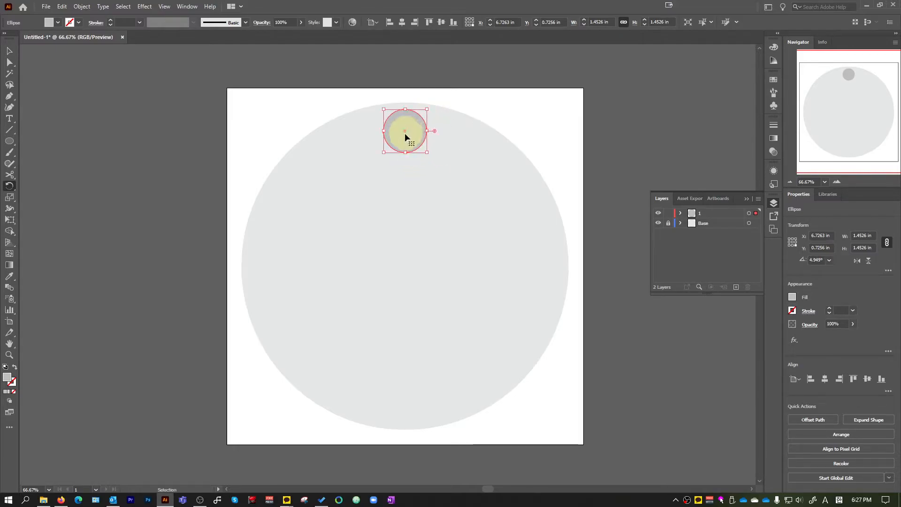
pyautogui.hotkey('ctrl', 'z')
pyautogui.click(10, 51)
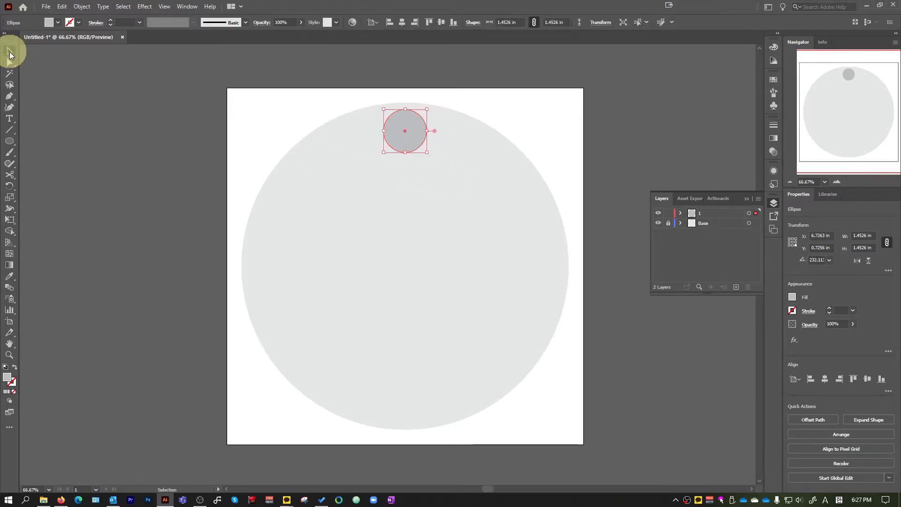
pyautogui.click(525, 136)
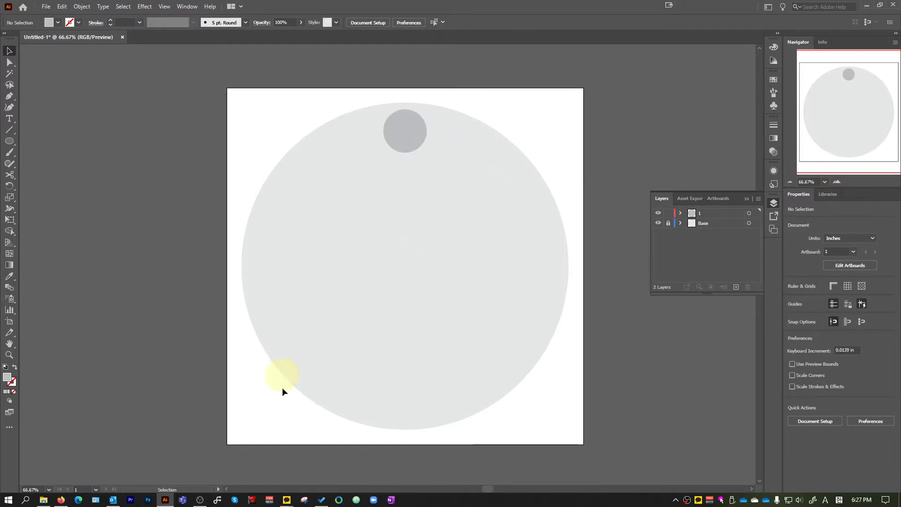
pyautogui.press('r')
pyautogui.click(9, 51)
pyautogui.moveTo(439, 148); pyautogui.dragTo(342, 89)
pyautogui.press('r')
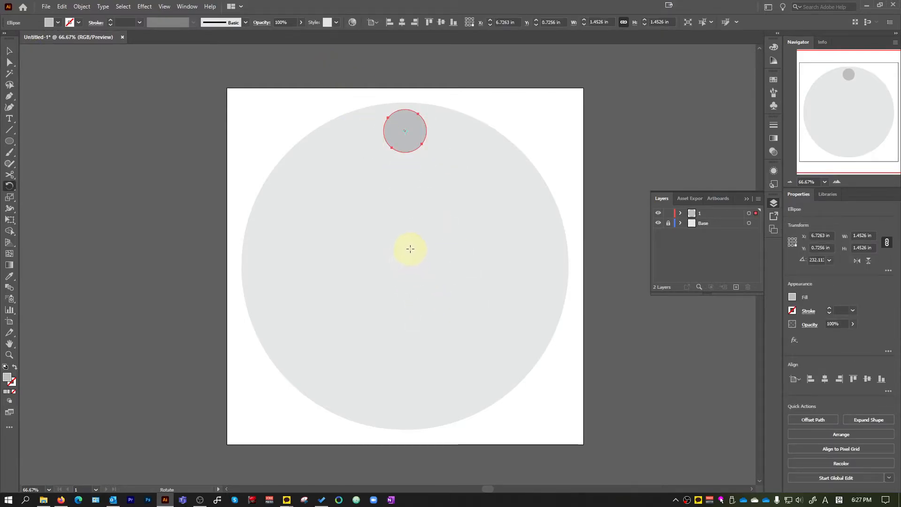
pyautogui.click(10, 51)
pyautogui.click(477, 286)
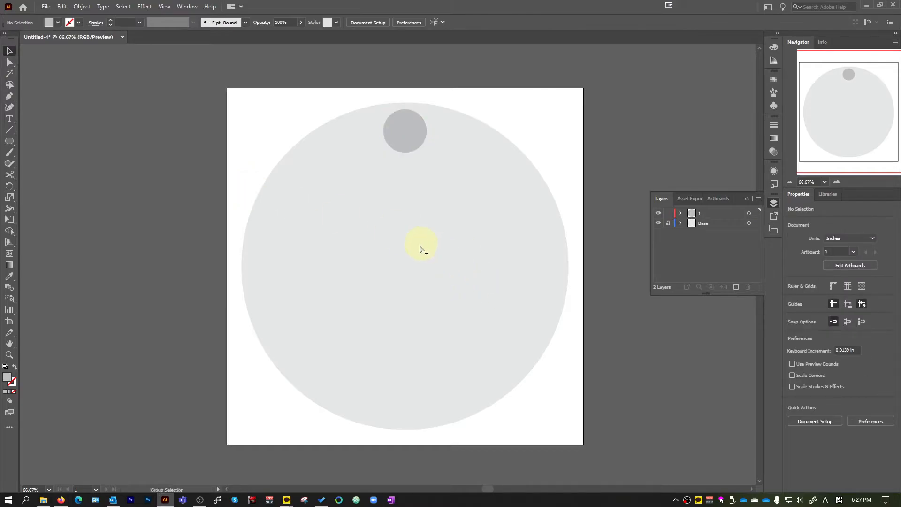
# Add a new layer named Guide above layer 1
pyautogui.scroll(1, 406, 286)
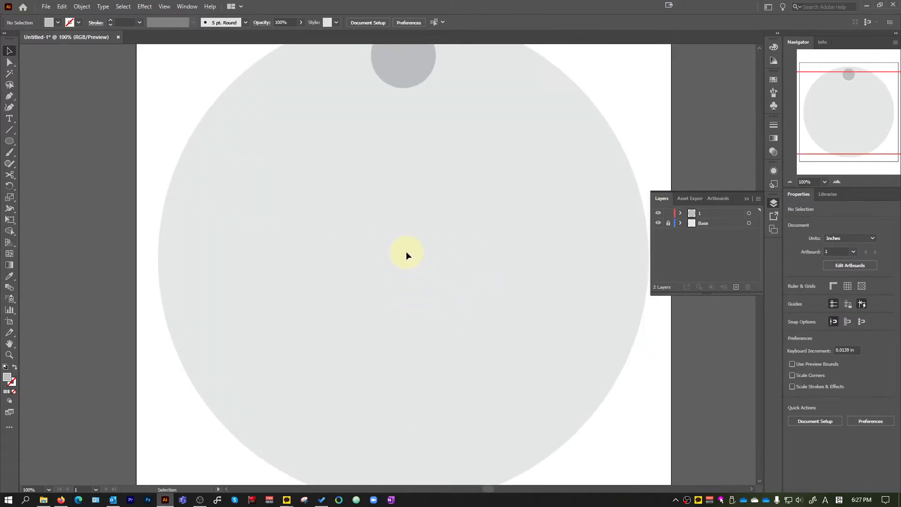
pyautogui.moveTo(10, 141); pyautogui.dragTo(44, 138)
pyautogui.click(736, 287)
pyautogui.doubleClick(713, 213)
pyautogui.press('BackSpace')
pyautogui.write('Guide')
pyautogui.press('Return')
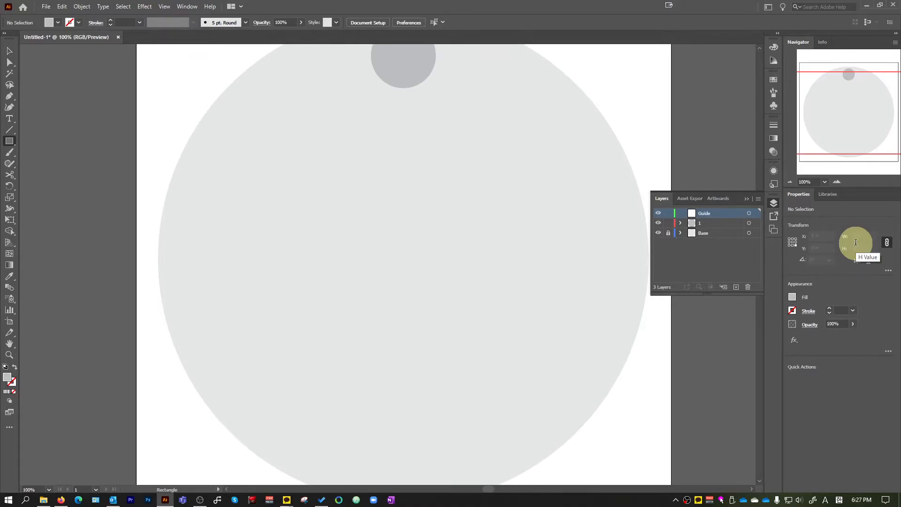
# Draw a red square about 0.57 in wide near the middle of the large circle on the Guide layer
pyautogui.click(58, 23)
pyautogui.click(32, 38)
pyautogui.moveTo(410, 258); pyautogui.dragTo(436, 283)
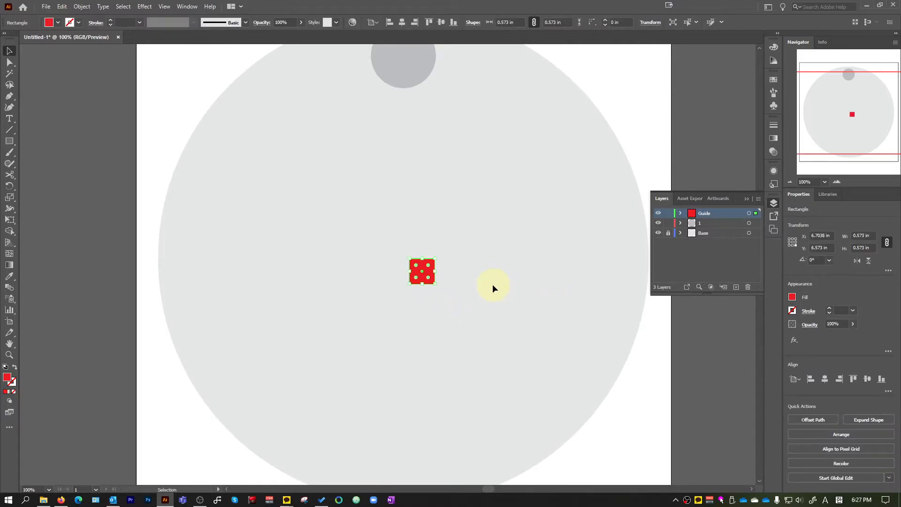
# Move the red square so its upper-left corner snaps to the large circle's centre at X 6 in, Y 6 in, and deselect it
pyautogui.scroll(2, 428, 289)
pyautogui.scroll(3, 427, 286)
pyautogui.moveTo(427, 228); pyautogui.dragTo(491, 277)
pyautogui.scroll(-3, 548, 304)
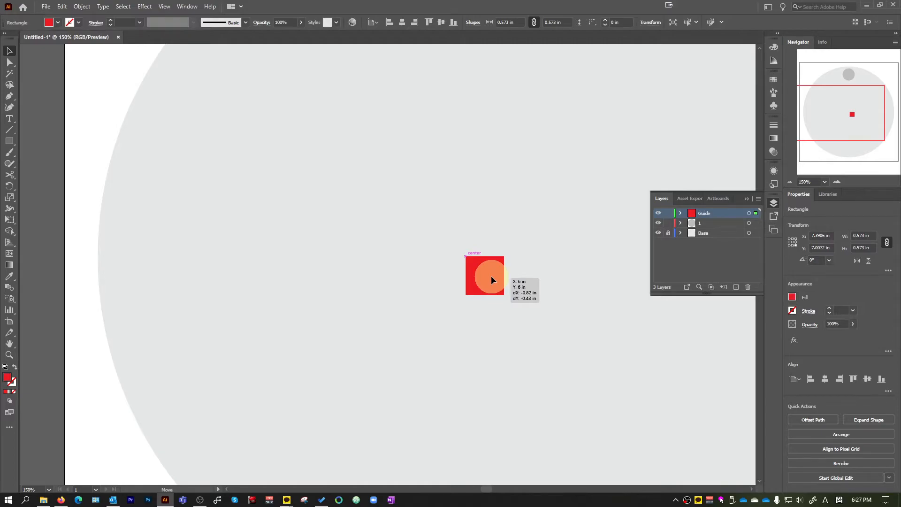
pyautogui.moveTo(490, 276); pyautogui.dragTo(491, 276)
pyautogui.scroll(-4, 490, 298)
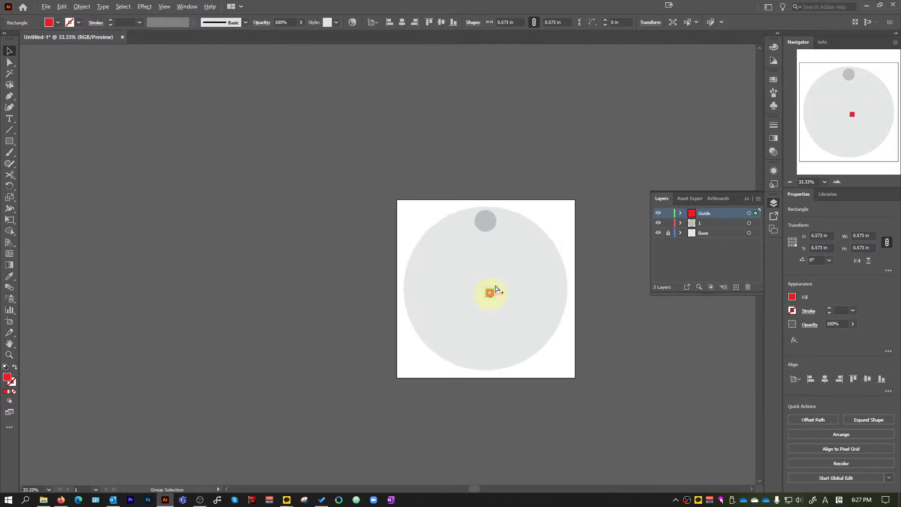
pyautogui.click(511, 268)
# Lock the Guide layer and activate the Rotate tool on the small grey circle in layer 1
pyautogui.scroll(2, 511, 268)
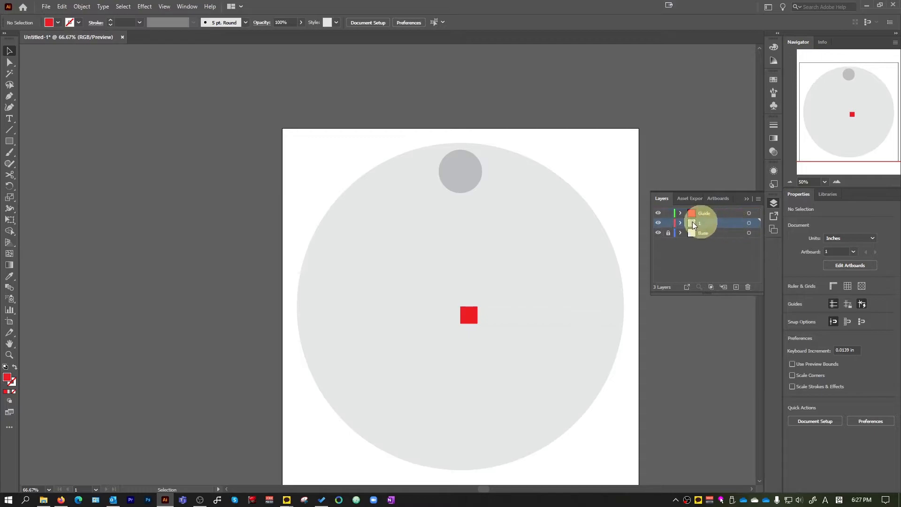
pyautogui.click(458, 164)
pyautogui.click(668, 214)
pyautogui.click(586, 220)
pyautogui.click(470, 176)
pyautogui.scroll(1, 522, 265)
pyautogui.press('r')
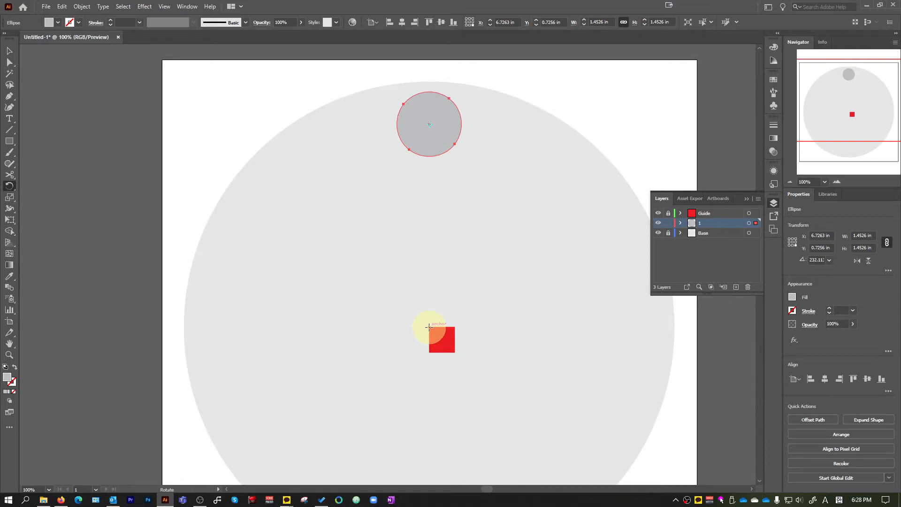
pyautogui.scroll(-1, 428, 325)
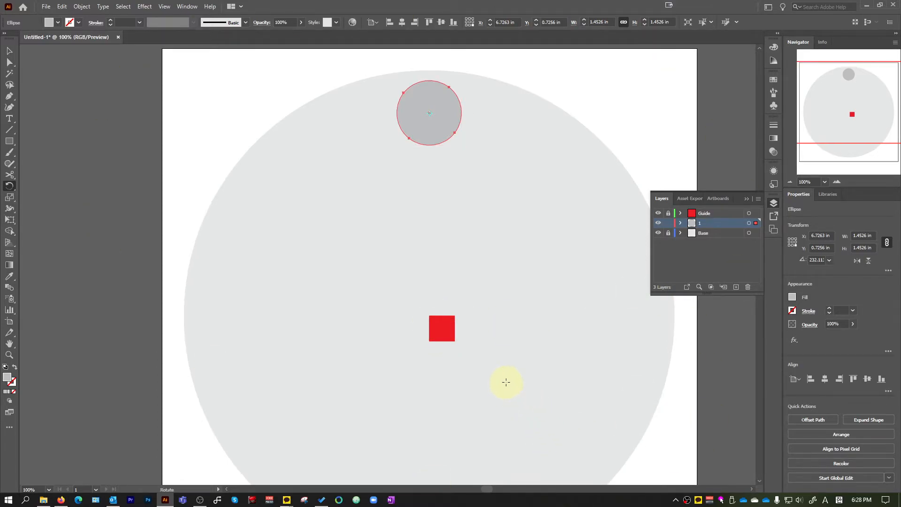
pyautogui.scroll(-2, 503, 334)
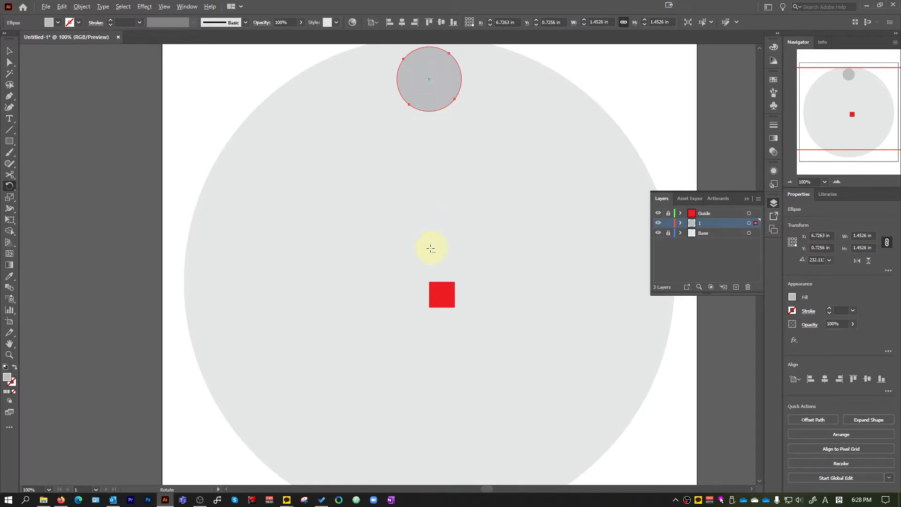
pyautogui.scroll(5, 426, 290)
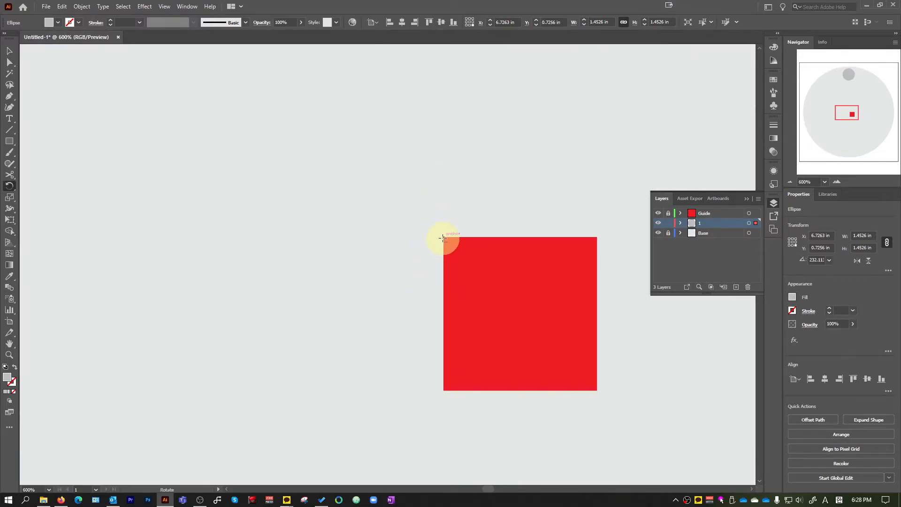
pyautogui.keyDown('alt'); pyautogui.click(443, 238); pyautogui.keyUp('alt')
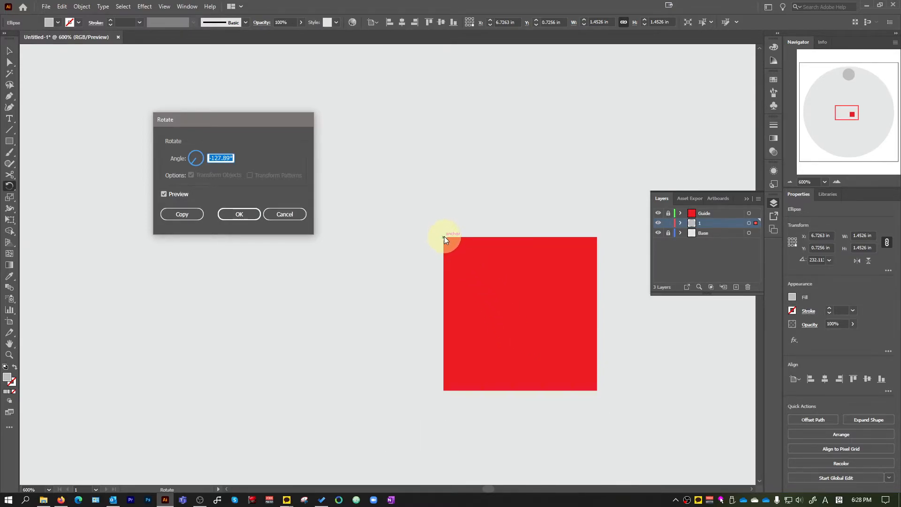
pyautogui.click(284, 213)
pyautogui.hotkey('ctrl', '1')
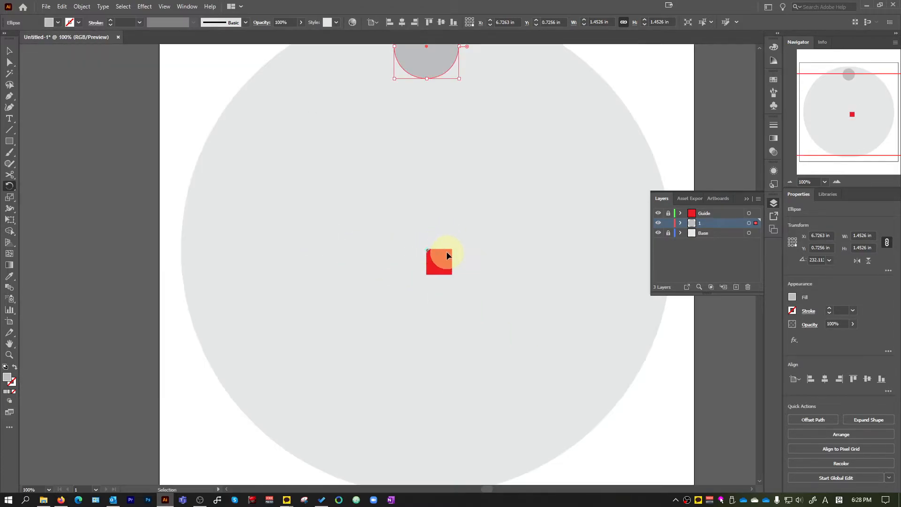
pyautogui.keyDown('alt'); pyautogui.scroll(-1, 446, 192); pyautogui.keyUp('alt')
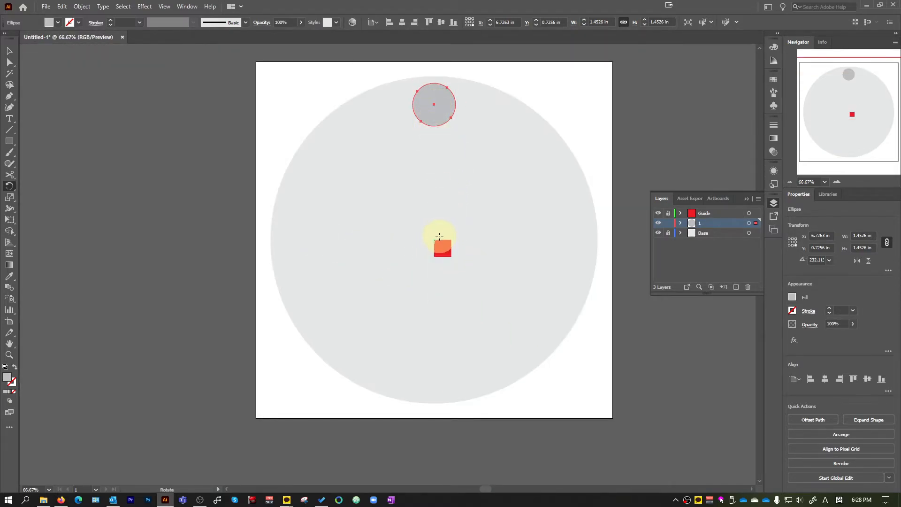
pyautogui.scroll(2, 438, 241)
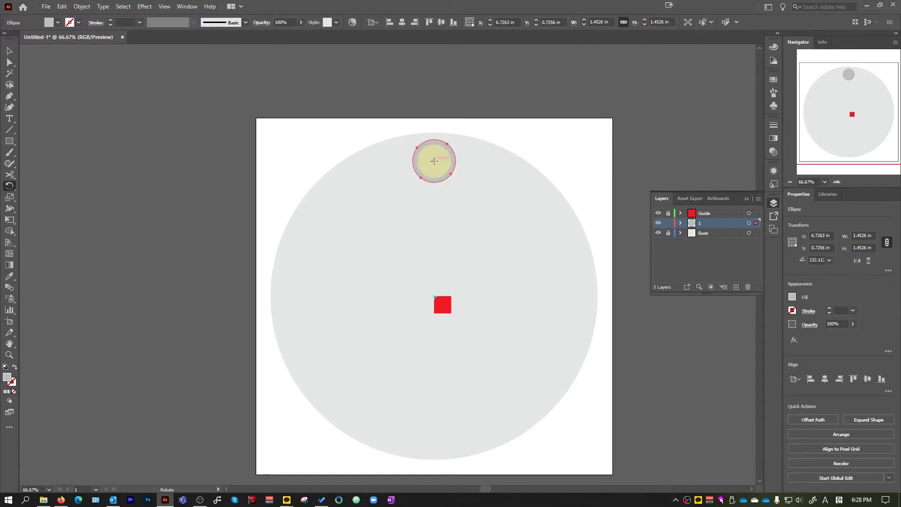
pyautogui.keyDown('alt'); pyautogui.scroll(3, 428, 175); pyautogui.keyUp('alt')
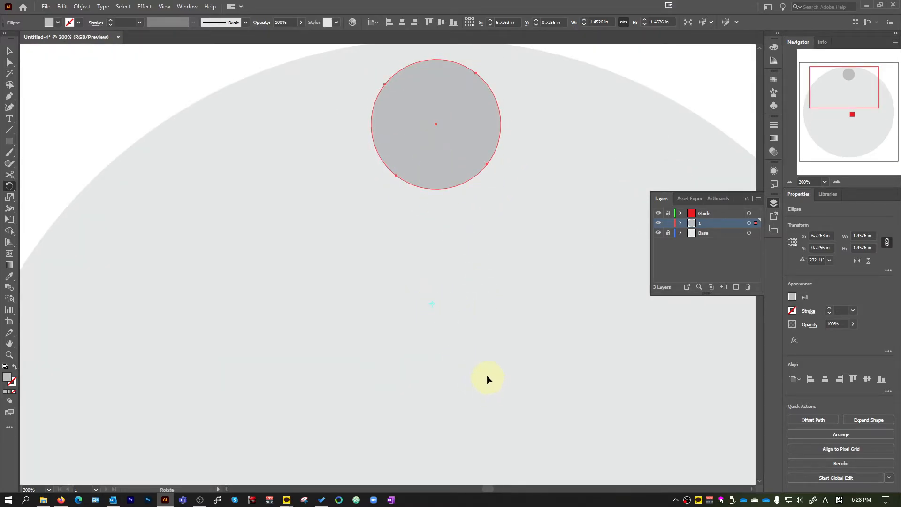
# Make a copy of the small grey circle rotated 30° about the red square's upper-left corner, with the preview on
pyautogui.keyDown('alt'); pyautogui.scroll(-2, 450, 328); pyautogui.keyUp('alt')
pyautogui.scroll(-2, 486, 353)
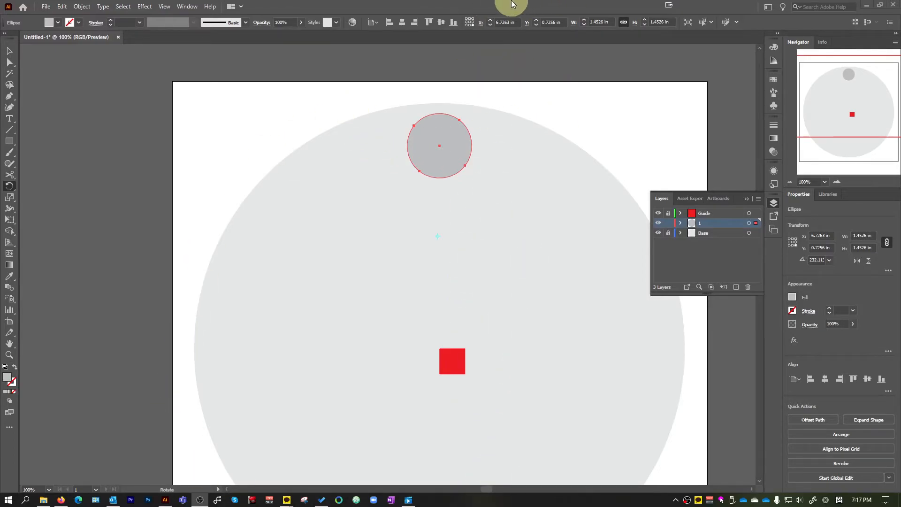
pyautogui.scroll(-2, 494, 231)
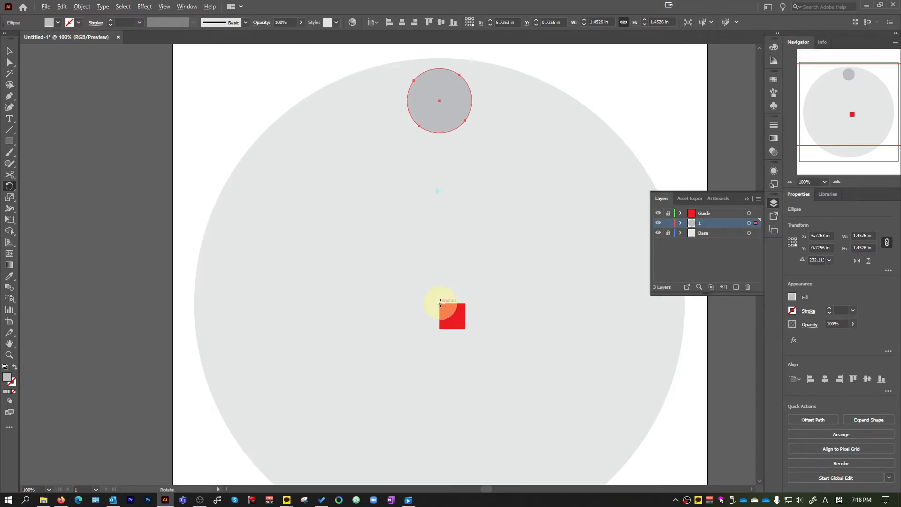
pyautogui.keyDown('alt'); pyautogui.click(440, 303); pyautogui.keyUp('alt')
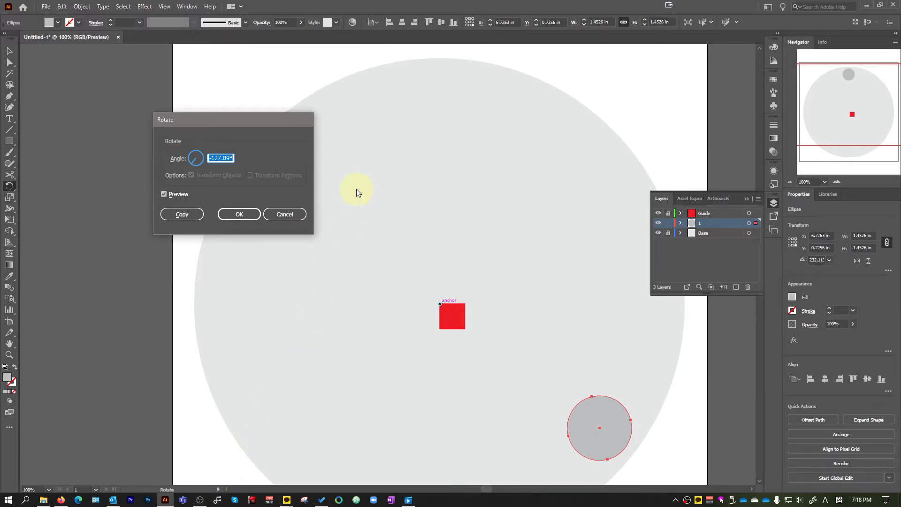
pyautogui.click(238, 159)
pyautogui.hotkey('ctrl', 'a')
pyautogui.write('30')
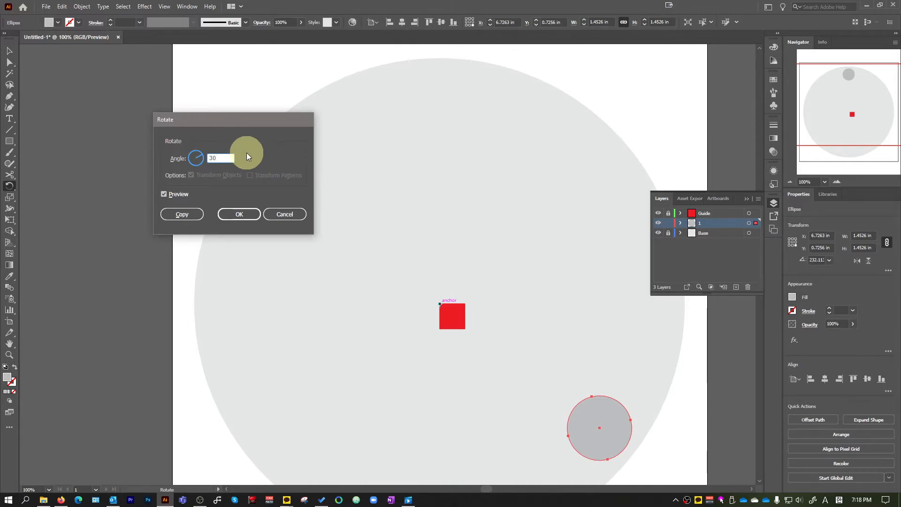
pyautogui.click(189, 215)
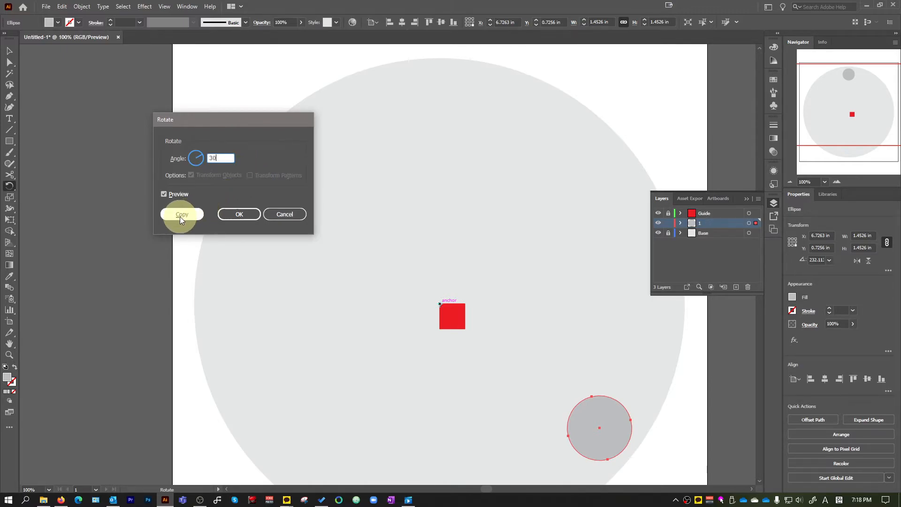
pyautogui.click(176, 197)
pyautogui.click(171, 197)
pyautogui.click(165, 196)
pyautogui.click(165, 196)
pyautogui.click(166, 196)
pyautogui.click(165, 194)
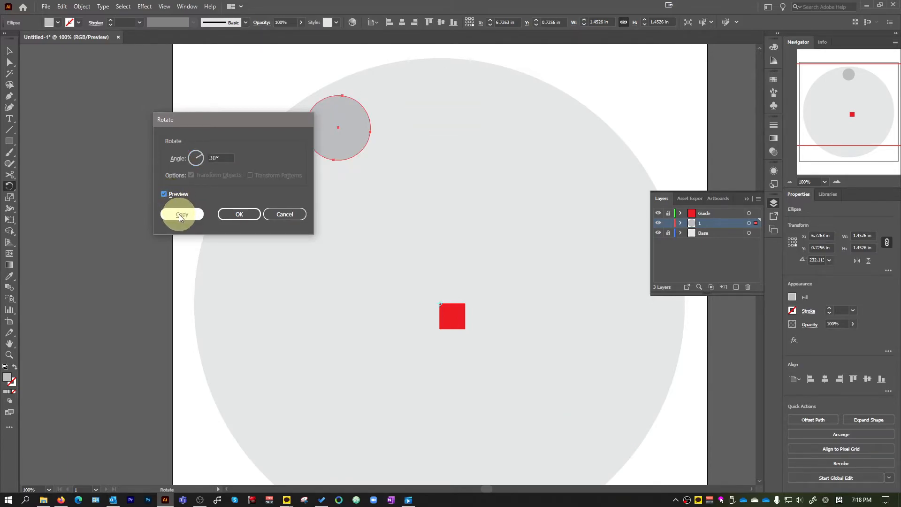
pyautogui.click(179, 214)
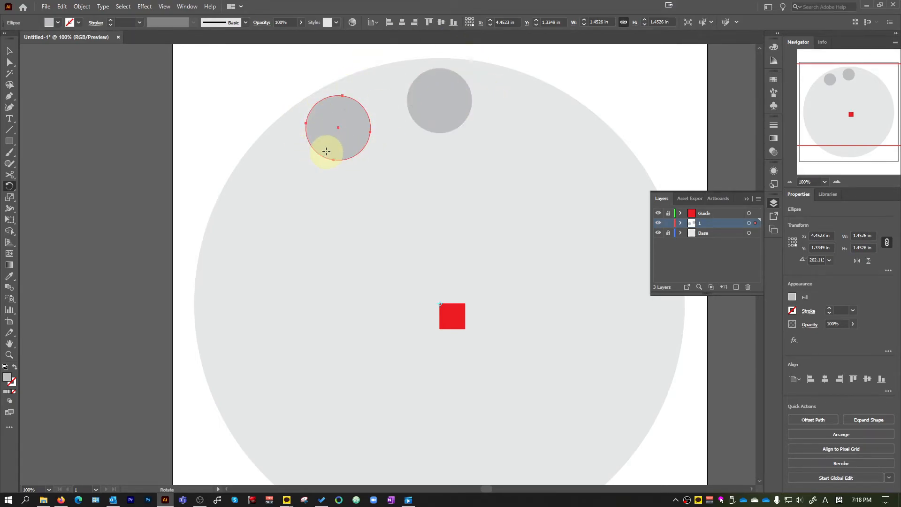
# Repeat the 30° rotated copy until twelve small circles form a full ring just inside the large circle's edge
pyautogui.press('ctrl')
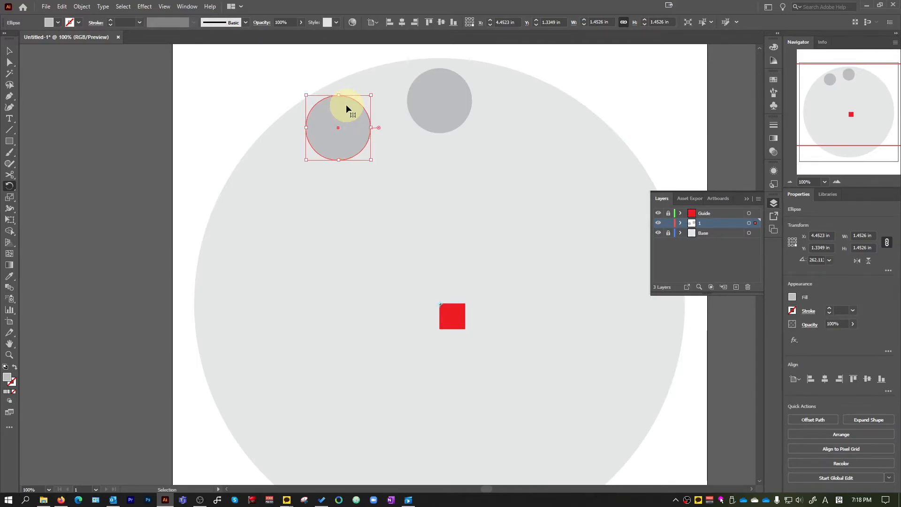
pyautogui.hotkey('ctrl', 'd')
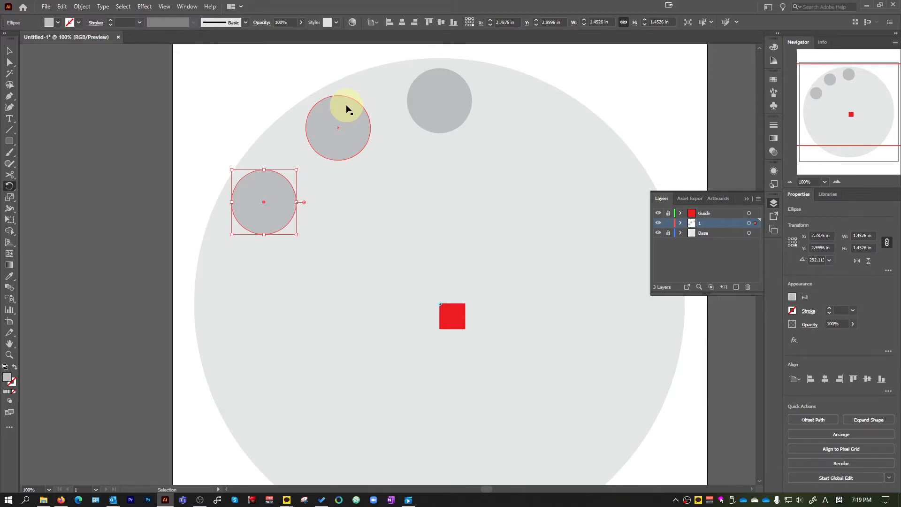
pyautogui.hotkey('ctrl', 'd')
pyautogui.hotkey('ctrl', 'd')
pyautogui.hotkey('ctrl', 'd')
pyautogui.hotkey('ctrl', 'd')
pyautogui.hotkey('ctrl', 'd')
pyautogui.hotkey('ctrl', 'd')
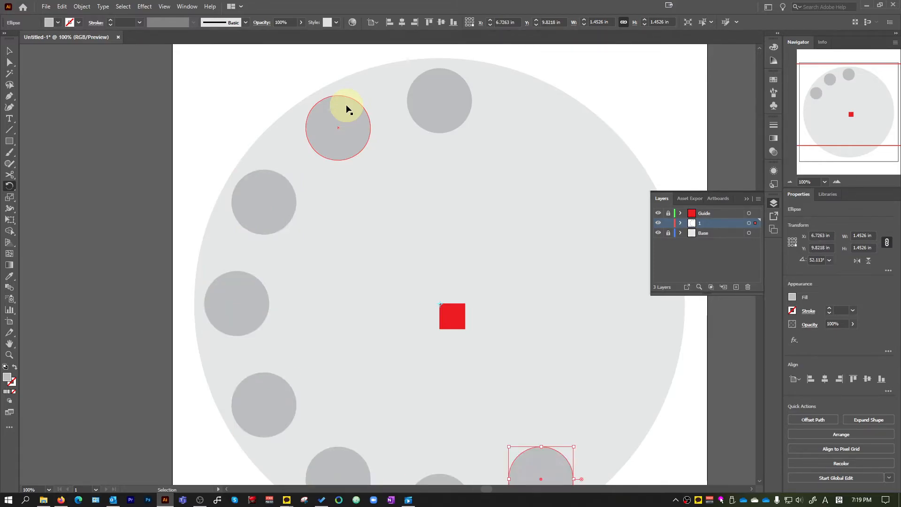
pyautogui.hotkey('ctrl', 'd')
pyautogui.hotkey('ctrl', 'd')
pyautogui.hotkey('ctrl', 'd')
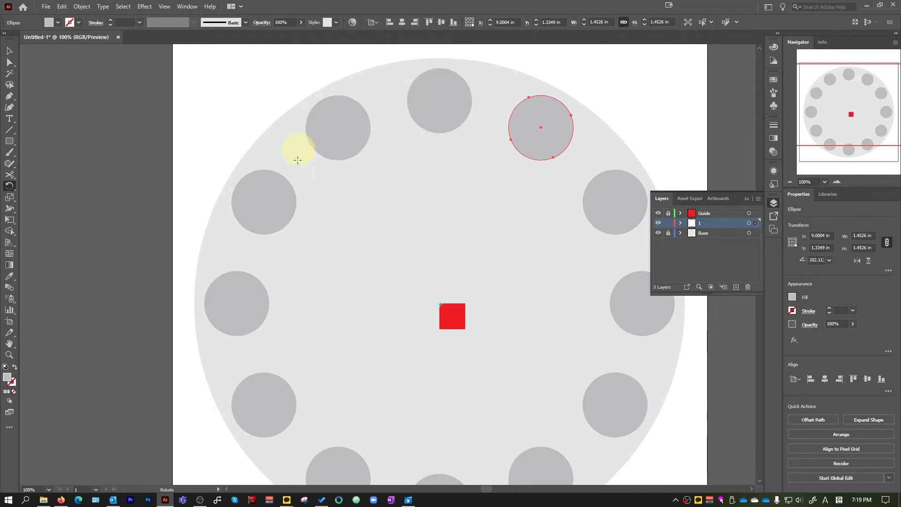
# Deselect the last rotated circle and add a new layer directly above layer 1
pyautogui.scroll(-2, 442, 237)
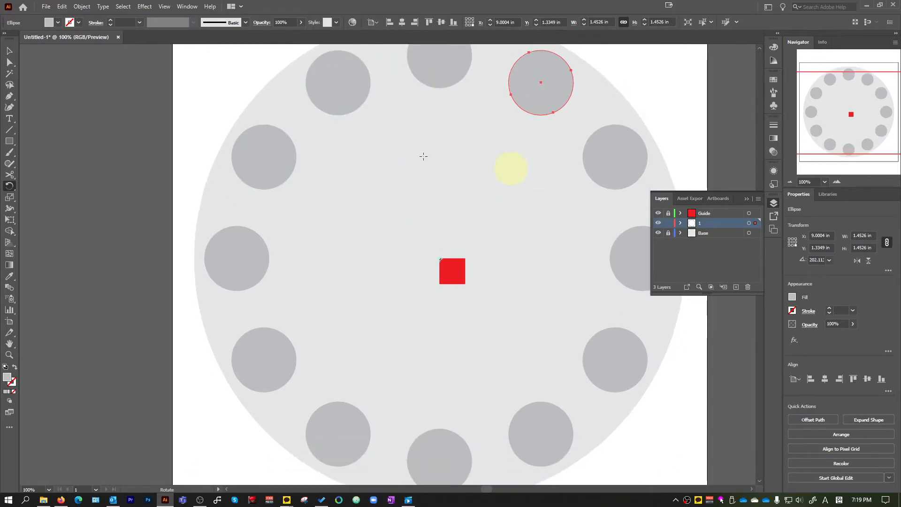
pyautogui.click(10, 52)
pyautogui.click(97, 92)
pyautogui.scroll(-1, 102, 95)
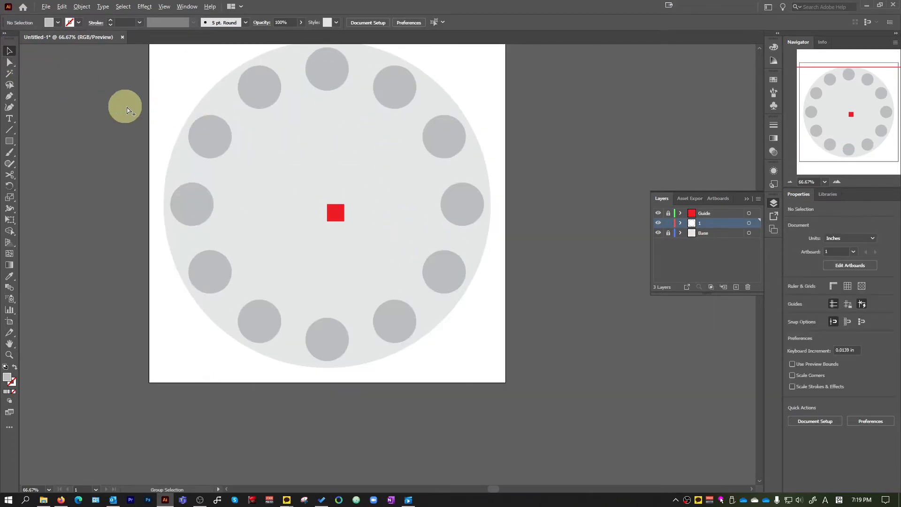
pyautogui.scroll(2, 125, 106)
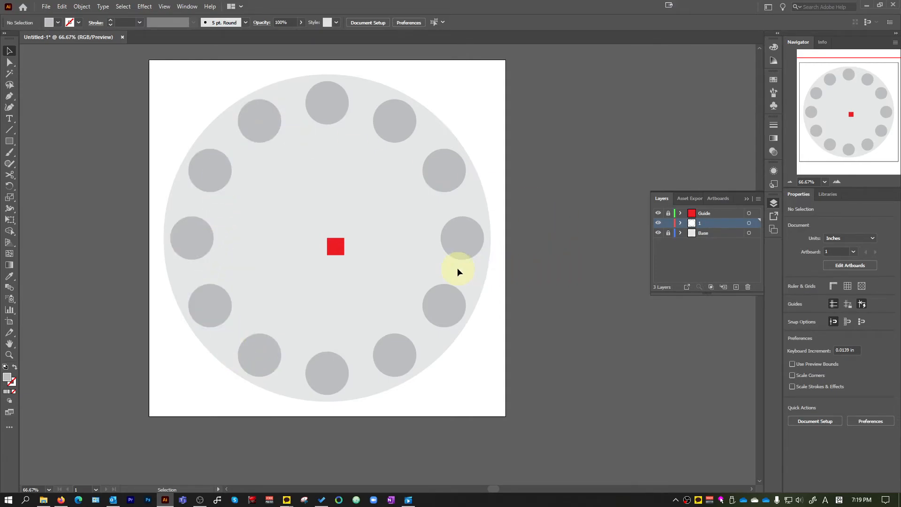
pyautogui.scroll(1, 348, 188)
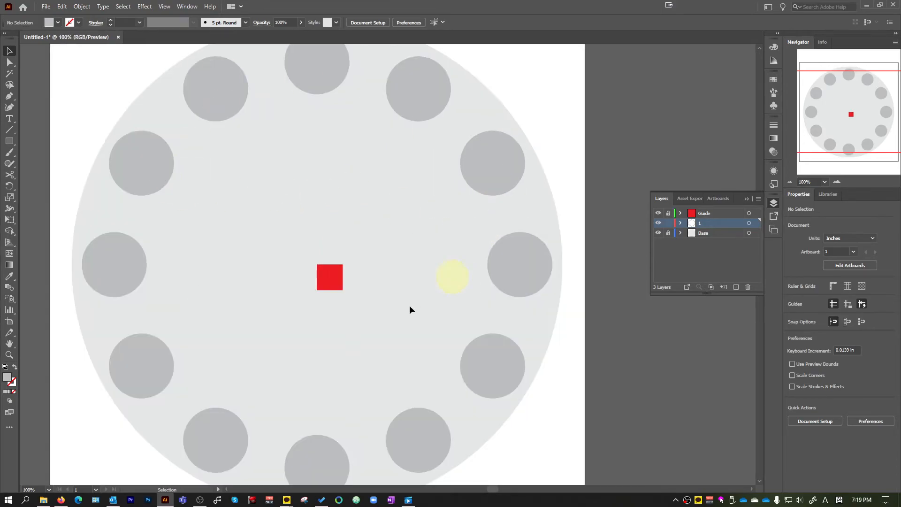
pyautogui.scroll(1, 183, 183)
pyautogui.click(8, 146)
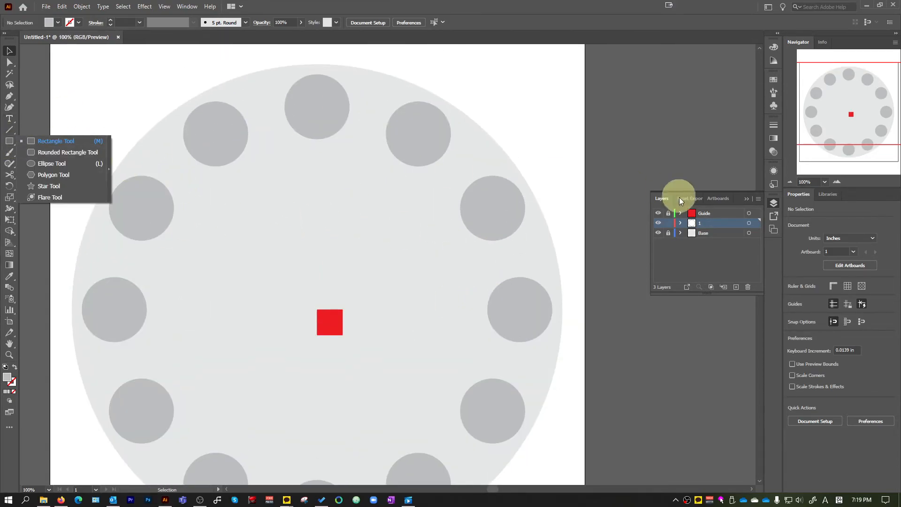
pyautogui.click(736, 287)
# Draw a darker grey vertical bar about 0.5 × 3.1 in on the new layer, centred above the large circle's centre
pyautogui.click(10, 141)
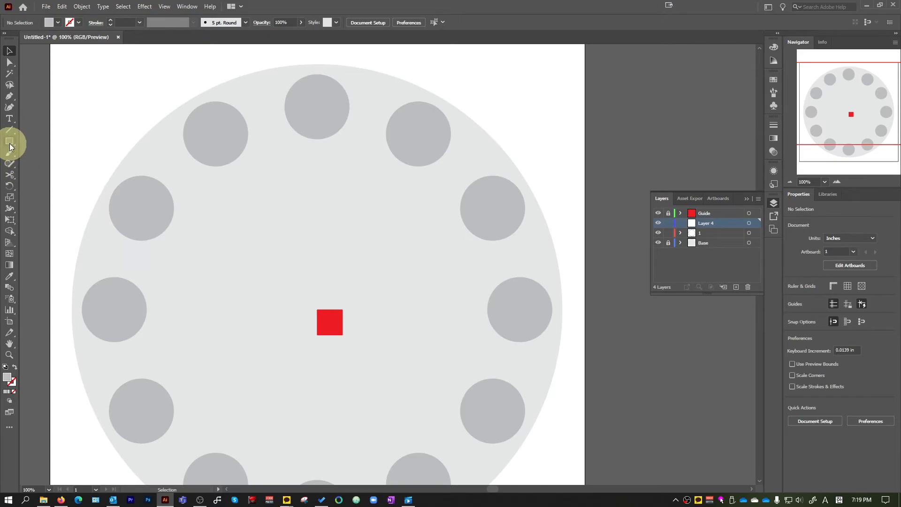
pyautogui.click(58, 24)
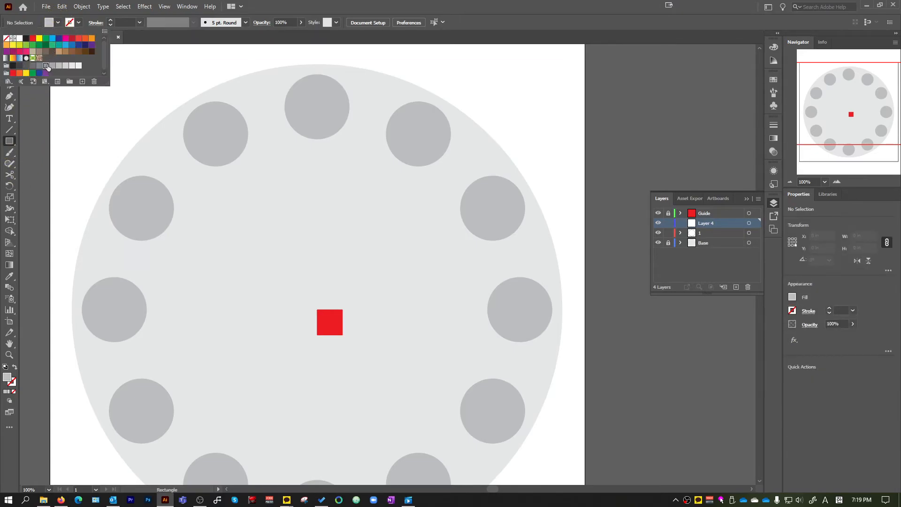
pyautogui.moveTo(295, 156)
pyautogui.mouseDown()
pyautogui.moveTo(317, 303)
pyautogui.moveTo(325, 234)
pyautogui.mouseUp()
pyautogui.press('v')
pyautogui.keyDown('alt'); pyautogui.scroll(2, 315, 216); pyautogui.keyUp('alt')
pyautogui.scroll(-2, 300, 274)
pyautogui.keyDown('alt'); pyautogui.scroll(-2, 316, 303); pyautogui.keyUp('alt')
pyautogui.keyDown('alt'); pyautogui.scroll(1, 300, 321); pyautogui.keyUp('alt')
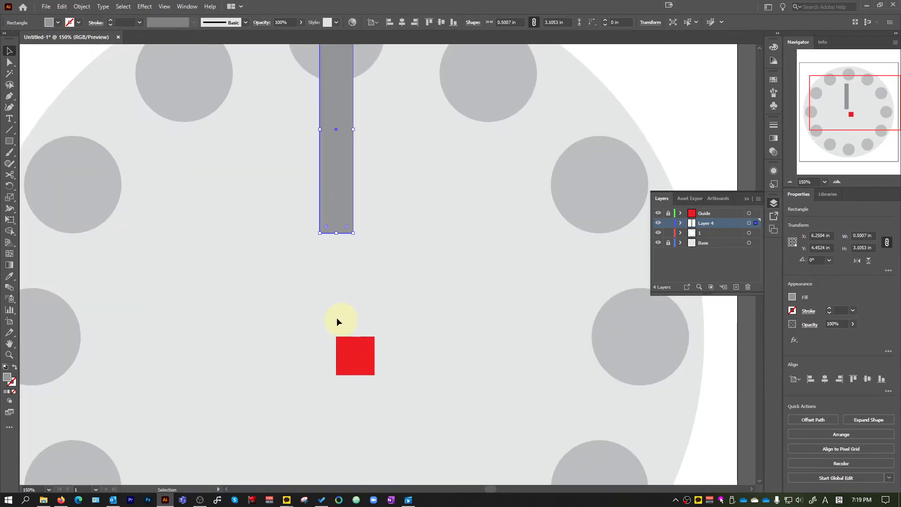
# Make a copy of the bar rotated 12° about the red square's upper-left corner
pyautogui.click(10, 187)
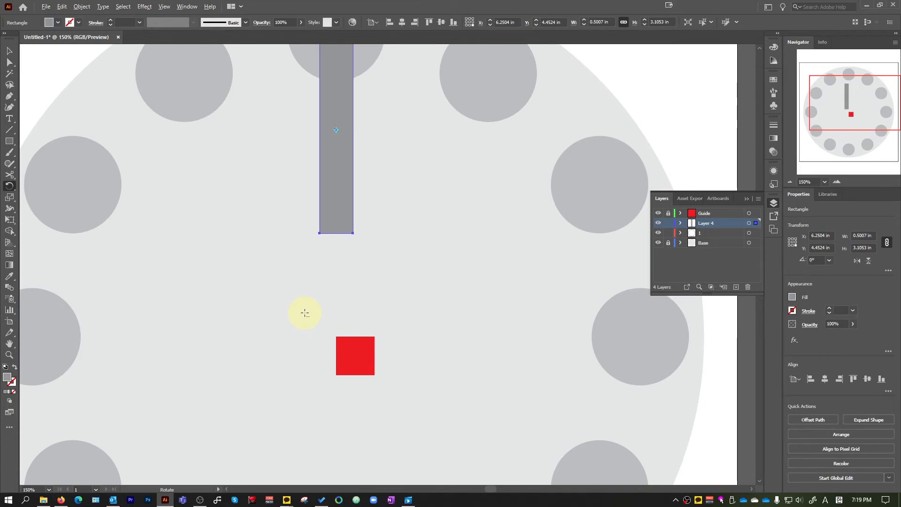
pyautogui.keyDown('alt'); pyautogui.click(337, 337); pyautogui.keyUp('alt')
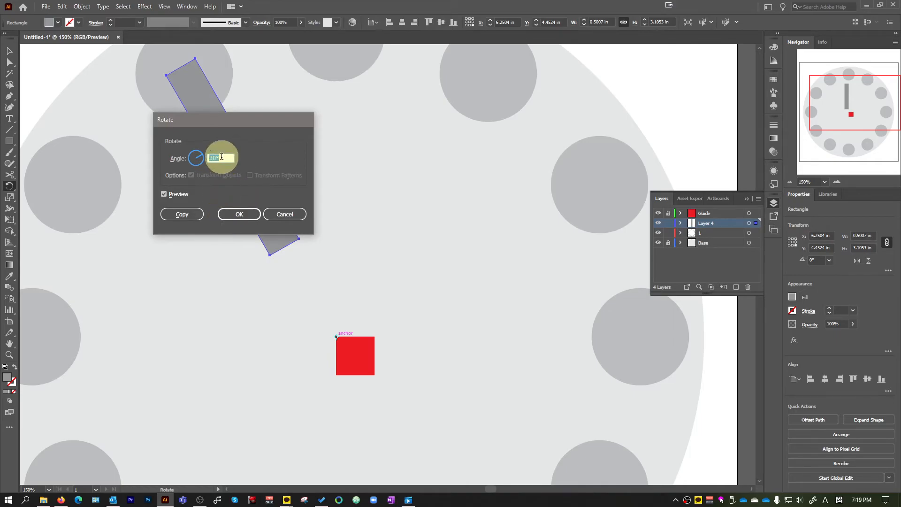
pyautogui.click(183, 214)
pyautogui.hotkey('ctrl', '-')
pyautogui.hotkey('ctrl', '-')
pyautogui.hotkey('ctrl', '-')
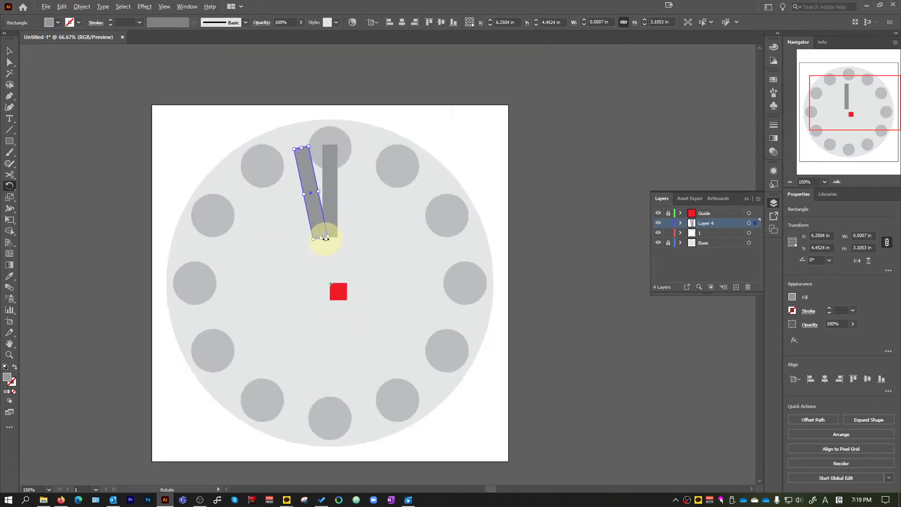
# Repeat the 12° rotated copy until the bars form a full ring around the centre, and deselect
pyautogui.hotkey('ctrl', 'd')
pyautogui.hotkey('ctrl', 'd')
pyautogui.hotkey('ctrl', 'd')
pyautogui.hotkey('ctrl', 'd')
pyautogui.hotkey('ctrl', 'd')
pyautogui.hotkey('ctrl', 'd')
pyautogui.hotkey('ctrl', 'd')
pyautogui.hotkey('ctrl', 'd')
pyautogui.hotkey('ctrl', 'd')
pyautogui.hotkey('ctrl', 'd')
pyautogui.hotkey('ctrl', 'd')
pyautogui.hotkey('ctrl', 'd')
pyautogui.hotkey('ctrl', 'd')
pyautogui.hotkey('ctrl', 'd')
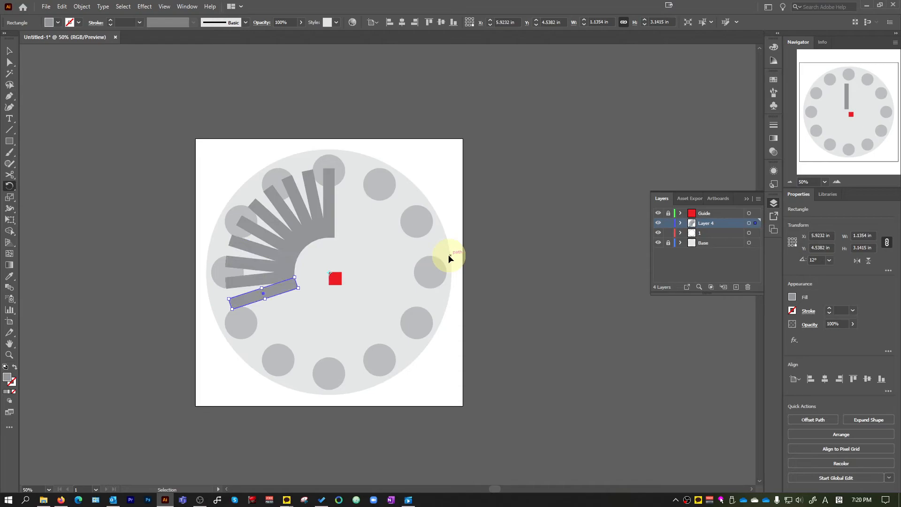
pyautogui.hotkey('ctrl', 'd')
pyautogui.hotkey('ctrl', 'd')
pyautogui.hotkey('ctrl', 'd')
pyautogui.hotkey('ctrl', 'd')
pyautogui.hotkey('ctrl', 'd')
pyautogui.hotkey('ctrl', 'd')
pyautogui.hotkey('ctrl', 'd')
pyautogui.hotkey('ctrl', 'd')
pyautogui.hotkey('ctrl', 'd')
pyautogui.hotkey('ctrl', 'd')
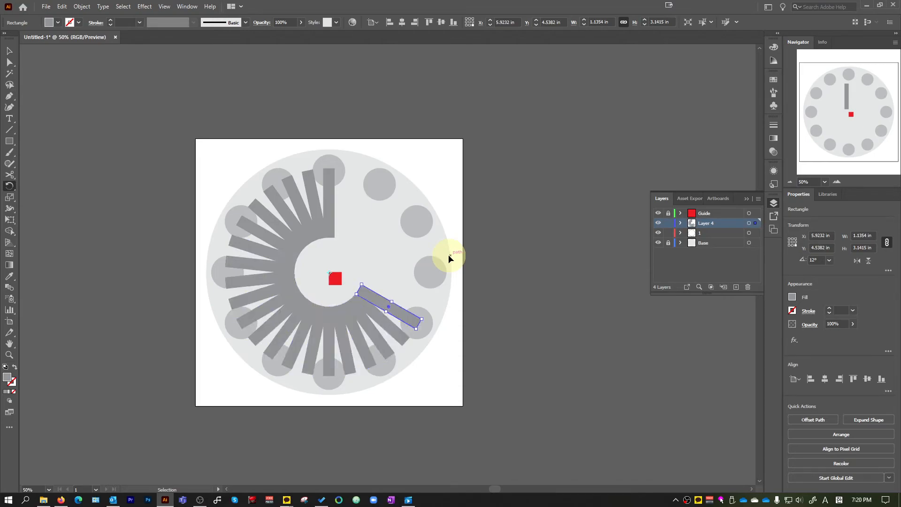
pyautogui.hotkey('ctrl', 'd')
pyautogui.hotkey('ctrl', 'd')
pyautogui.hotkey('ctrl', 'd')
pyautogui.hotkey('ctrl', 'd')
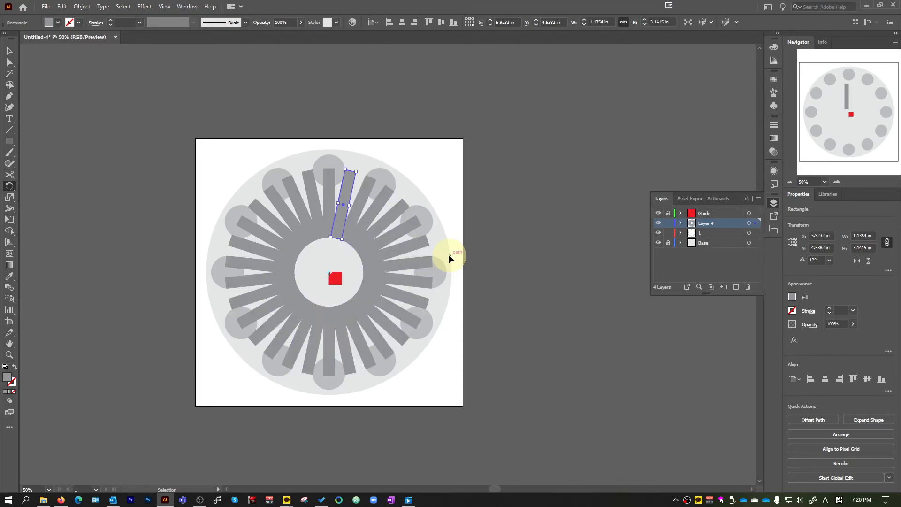
pyautogui.click(9, 53)
pyautogui.click(114, 99)
# Examine the ring of rotated bars and how it overlaps the small circles
pyautogui.scroll(1, 221, 170)
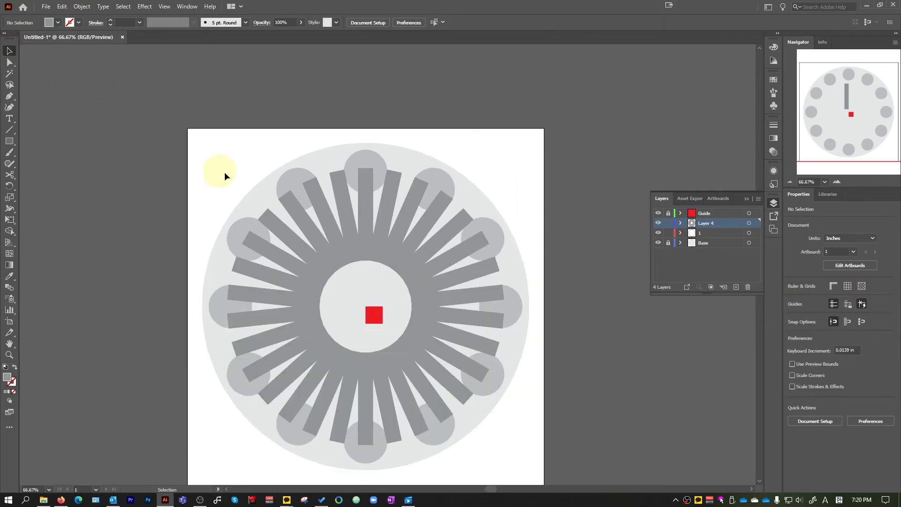
pyautogui.scroll(-2, 409, 237)
pyautogui.scroll(1, 322, 376)
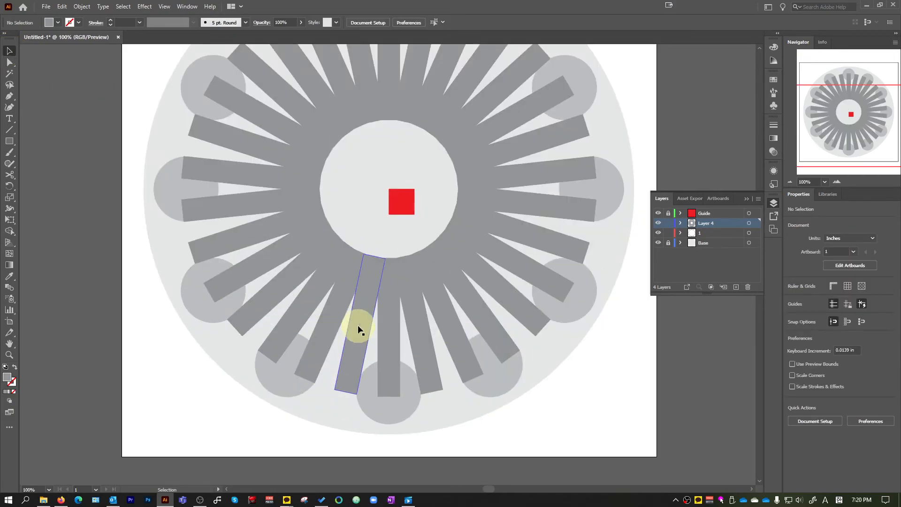
pyautogui.scroll(1, 357, 324)
pyautogui.scroll(-1, 435, 335)
pyautogui.scroll(1, 499, 278)
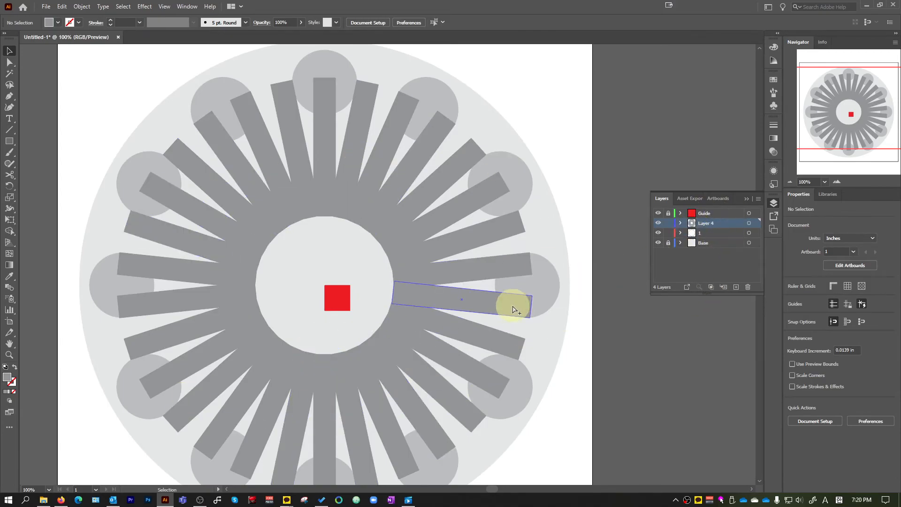
pyautogui.scroll(-1, 558, 345)
pyautogui.scroll(1, 556, 347)
pyautogui.scroll(-1, 557, 348)
pyautogui.scroll(1, 556, 347)
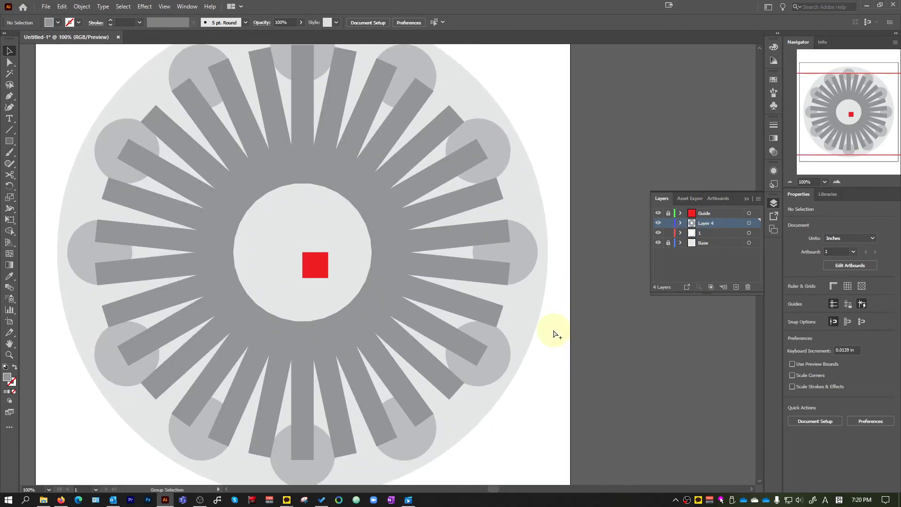
pyautogui.scroll(-2, 545, 345)
pyautogui.scroll(1, 518, 396)
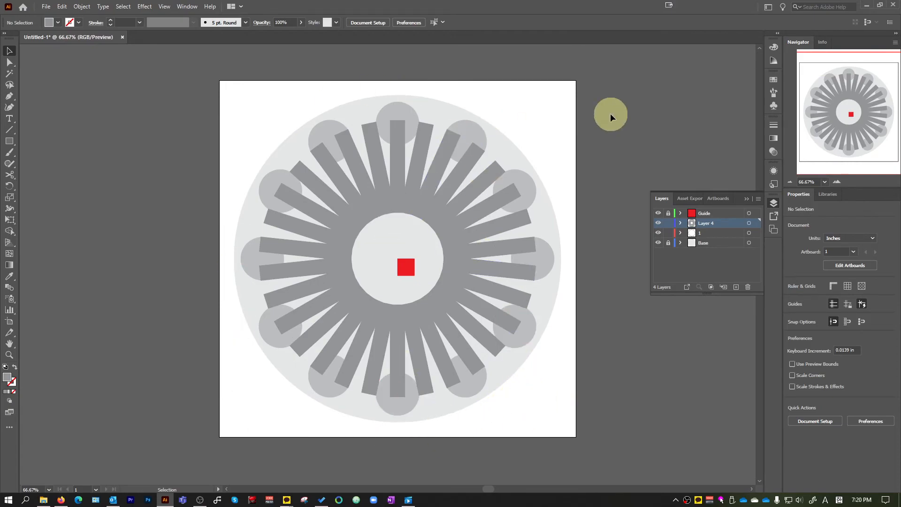
# Undo the bars, the added layer and the rotated circles, back to the single small grey circle in layer 1
pyautogui.hotkey('ctrl', 'z')
pyautogui.hotkey('ctrl', 'z')
pyautogui.hotkey('ctrl', 'z')
pyautogui.hotkey('ctrl', 'z')
pyautogui.hotkey('ctrl', 'z')
pyautogui.hotkey('ctrl', 'z')
pyautogui.hotkey('ctrl', 'z')
pyautogui.hotkey('ctrl', 'z')
pyautogui.hotkey('ctrl', 'z')
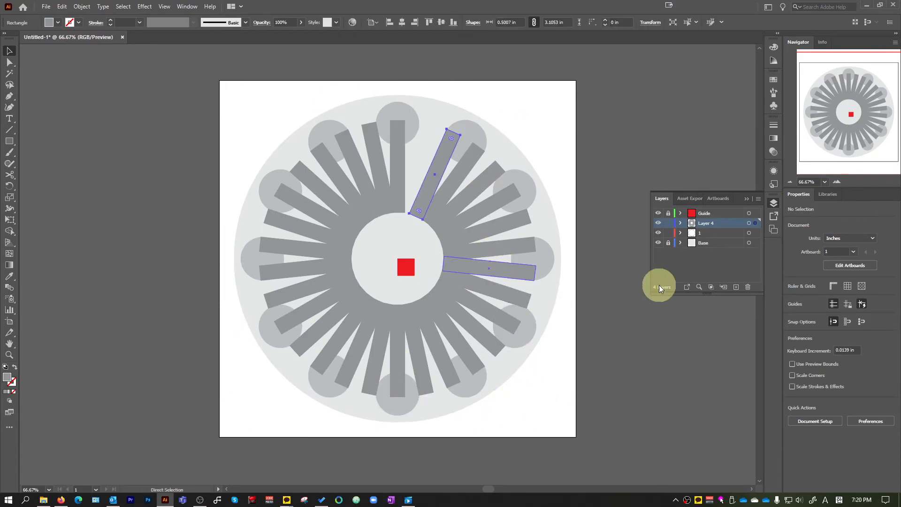
pyautogui.hotkey('ctrl', 'z')
pyautogui.hotkey('ctrl', 'z')
pyautogui.hotkey('ctrl', 'z')
pyautogui.hotkey('ctrl', 'z')
pyautogui.hotkey('ctrl', 'z')
pyautogui.hotkey('ctrl', 'z')
pyautogui.hotkey('ctrl', 'z')
pyautogui.hotkey('ctrl', 'z')
pyautogui.hotkey('ctrl', 'z')
pyautogui.hotkey('ctrl', 'z')
pyautogui.hotkey('ctrl', 'z')
pyautogui.hotkey('ctrl', 'z')
pyautogui.hotkey('ctrl', 'z')
pyautogui.hotkey('ctrl', 'z')
pyautogui.hotkey('ctrl', 'z')
pyautogui.hotkey('ctrl', 'z')
pyautogui.hotkey('ctrl', 'z')
pyautogui.hotkey('ctrl', 'z')
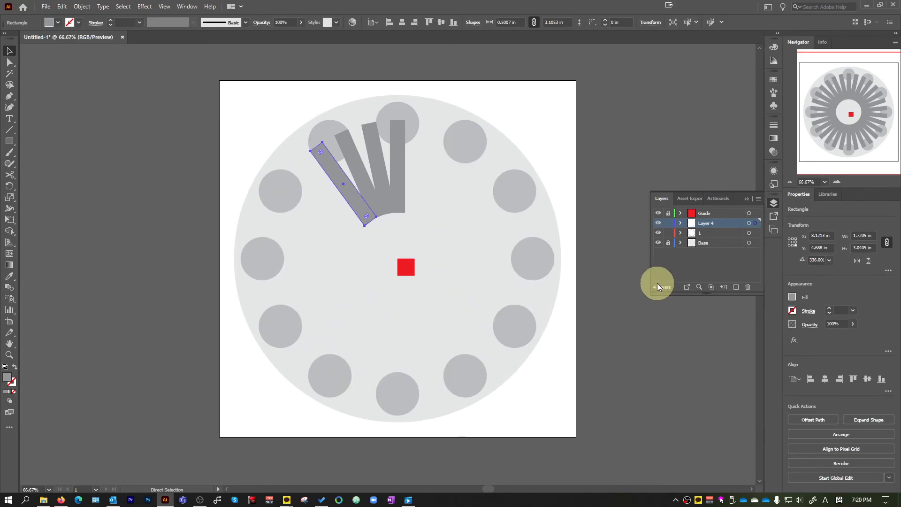
pyautogui.hotkey('ctrl', 'z')
pyautogui.hotkey('ctrl', 'z')
pyautogui.hotkey('ctrl', 'z')
pyautogui.hotkey('ctrl', 'z')
pyautogui.hotkey('ctrl', 'z')
pyautogui.hotkey('ctrl', 'z')
pyautogui.hotkey('ctrl', 'z')
pyautogui.hotkey('ctrl', 'z')
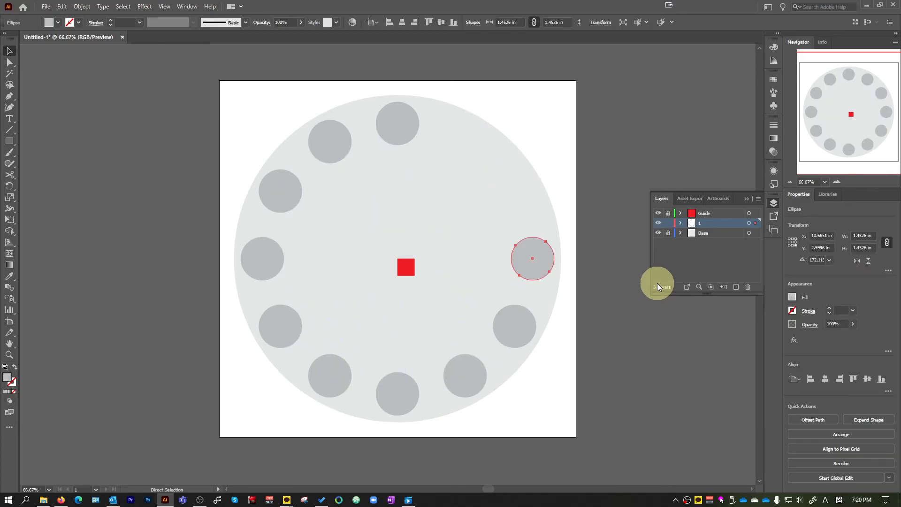
pyautogui.hotkey('ctrl', 'z')
pyautogui.hotkey('ctrl', 'z')
pyautogui.hotkey('ctrl', 'z')
pyautogui.hotkey('ctrl', 'z')
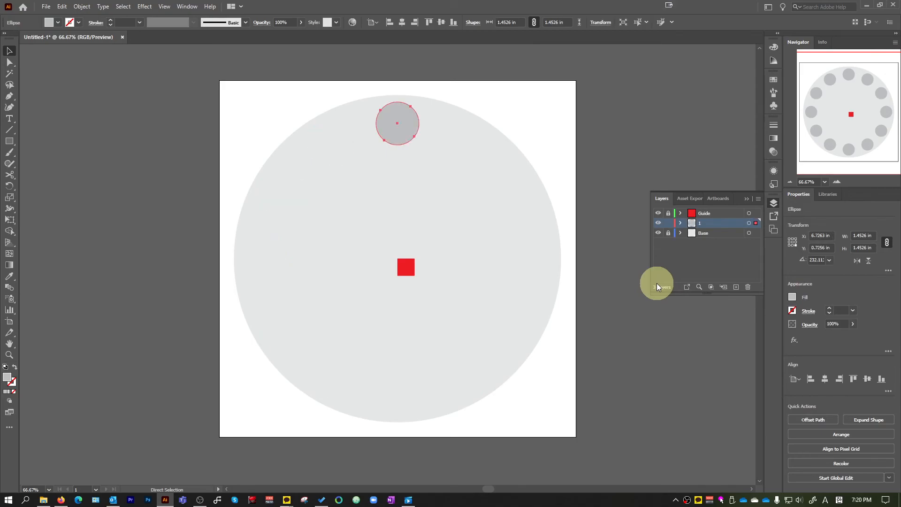
# Draw a narrow vertical ellipse overlapping the lower half of the small grey circle and extending below it, centred on its vertical axis
pyautogui.hotkey('ctrl', '1')
pyautogui.rightClick(6, 145)
pyautogui.click(42, 163)
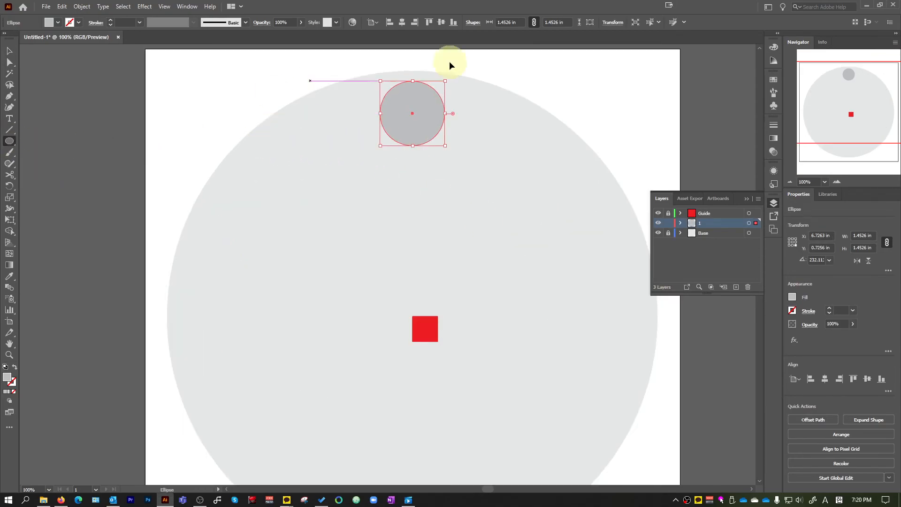
pyautogui.scroll(2, 449, 63)
pyautogui.moveTo(343, 160); pyautogui.dragTo(396, 302)
pyautogui.press('v')
pyautogui.moveTo(384, 269); pyautogui.dragTo(390, 245)
# Subtract the narrow ellipse from the small grey circle with Minus Front, and deselect the result
pyautogui.click(412, 181)
pyautogui.keyDown('shift'); pyautogui.click(375, 189); pyautogui.keyUp('shift')
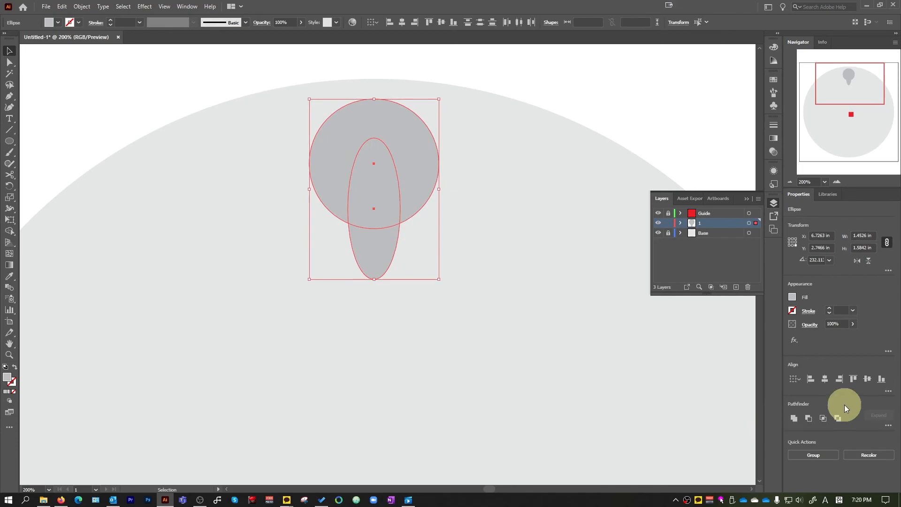
pyautogui.click(821, 420)
pyautogui.click(612, 91)
# Place a smaller circle over the open lower end of the cut circle and unite the two shapes
pyautogui.moveTo(13, 139); pyautogui.dragTo(49, 164)
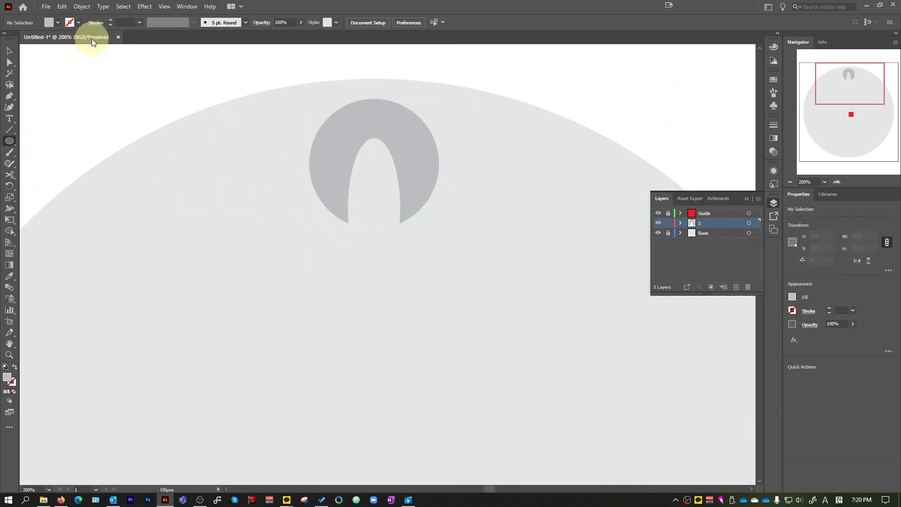
pyautogui.moveTo(339, 211); pyautogui.dragTo(417, 289)
pyautogui.press('v')
pyautogui.moveTo(400, 249); pyautogui.dragTo(399, 191)
pyautogui.moveTo(398, 195); pyautogui.dragTo(396, 238)
pyautogui.keyDown('shift'); pyautogui.click(426, 161); pyautogui.keyUp('shift')
pyautogui.click(798, 460)
pyautogui.click(676, 187)
# Make a copy of the united shape rotated 30° about the red square's upper-left corner
pyautogui.scroll(-3, 642, 177)
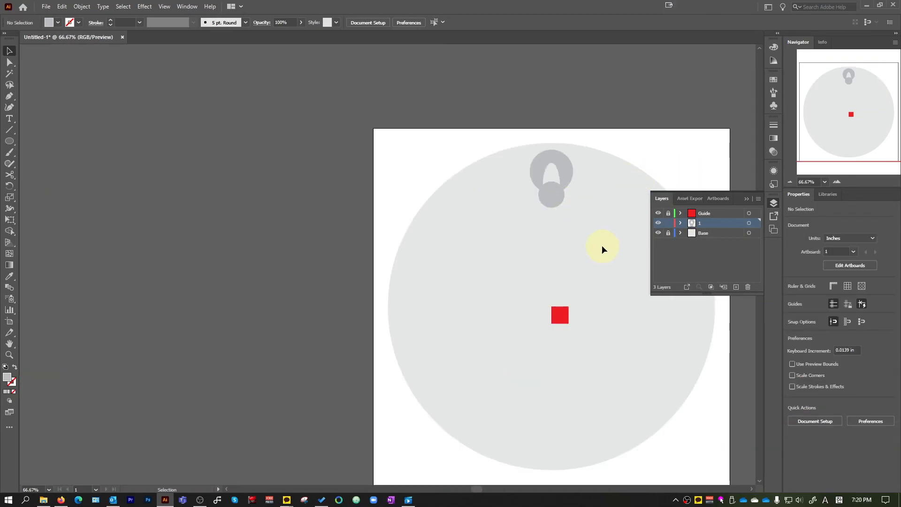
pyautogui.click(548, 175)
pyautogui.scroll(2, 570, 262)
pyautogui.press('r')
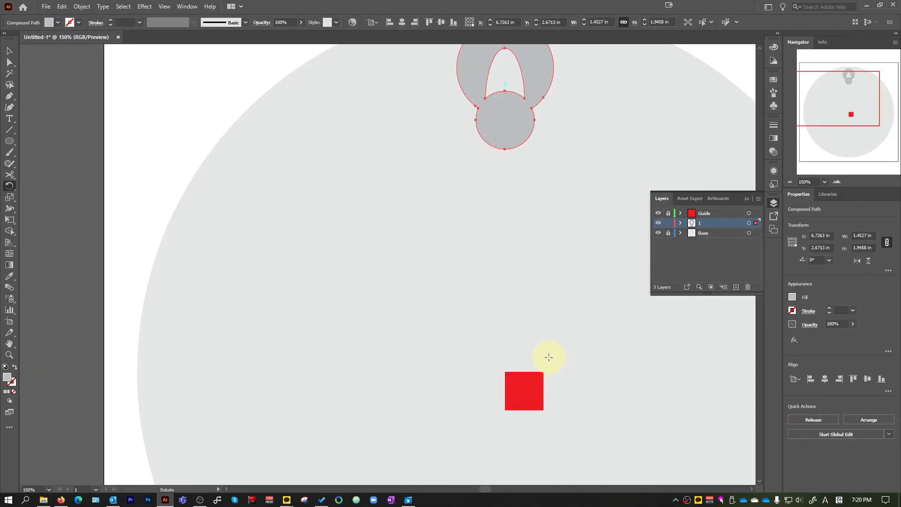
pyautogui.keyDown('alt'); pyautogui.click(504, 372); pyautogui.keyUp('alt')
pyautogui.write('3')
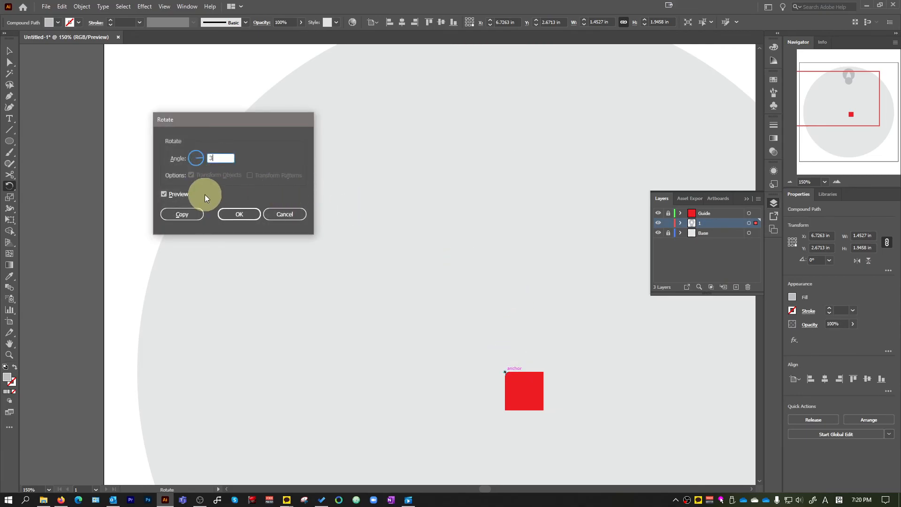
pyautogui.write('0')
pyautogui.click(183, 214)
# Repeat the 30° rotated copy of the united shape until twelve of them form a full ring
pyautogui.hotkey('ctrl', 'd')
pyautogui.hotkey('ctrl', 'd')
pyautogui.hotkey('ctrl', 'd')
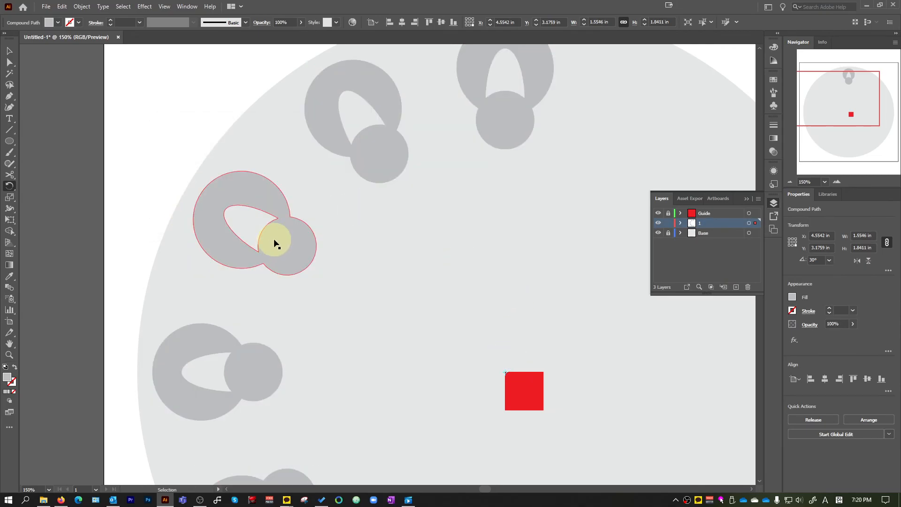
pyautogui.hotkey('ctrl', 'd')
pyautogui.hotkey('ctrl', 'd')
pyautogui.hotkey('ctrl', 'd')
pyautogui.hotkey('ctrl', 'd')
pyautogui.hotkey('ctrl', 'd')
pyautogui.hotkey('ctrl', 'd')
pyautogui.hotkey('ctrl', 'd')
pyautogui.hotkey('ctrl', 'd')
pyautogui.hotkey('ctrl', 'd')
pyautogui.scroll(-2, 275, 243)
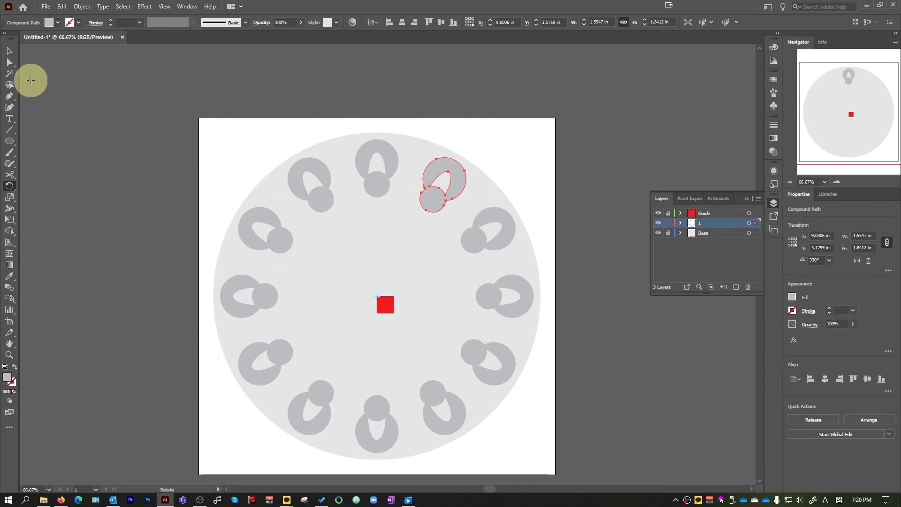
# Delete all the ring shapes from layer 1, keeping the locked base circle and red guide square
pyautogui.hotkey('ctrl', 'a')
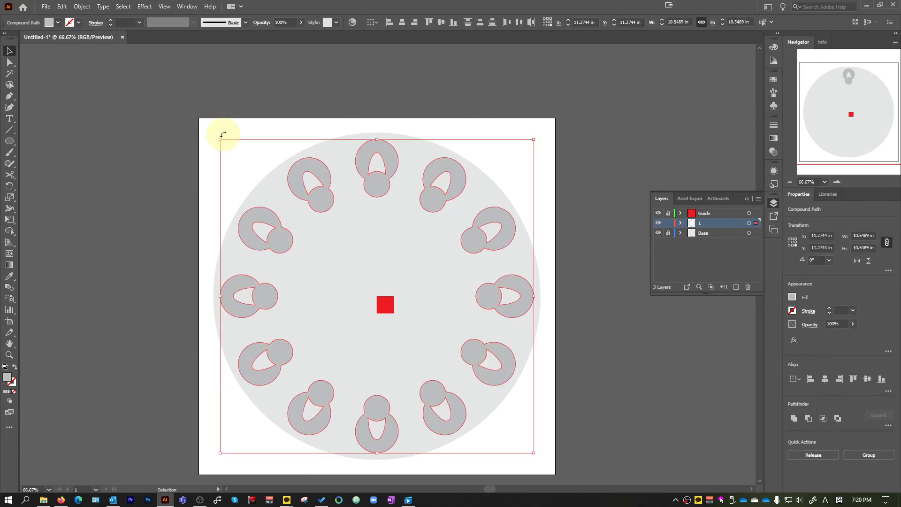
pyautogui.press('Delete')
# Draw a grey square about 1.28 in wide near the artboard's upper-left corner and copy it diagonally down to the right
pyautogui.moveTo(3, 146); pyautogui.dragTo(48, 140)
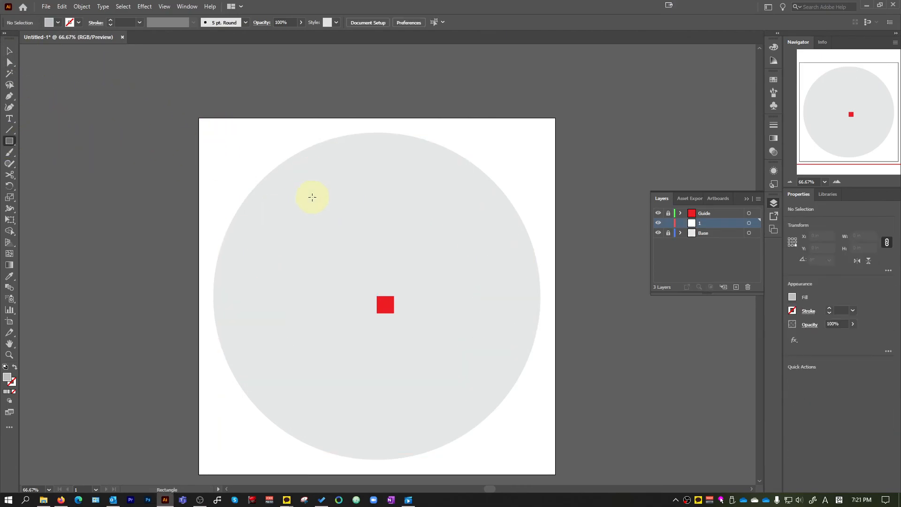
pyautogui.scroll(1, 311, 196)
pyautogui.moveTo(172, 101)
pyautogui.mouseDown()
pyautogui.moveTo(229, 158)
pyautogui.moveTo(356, 171)
pyautogui.moveTo(318, 163)
pyautogui.moveTo(300, 183)
pyautogui.moveTo(296, 171)
pyautogui.moveTo(371, 179)
pyautogui.moveTo(330, 198)
pyautogui.moveTo(287, 174)
pyautogui.mouseUp()
pyautogui.click(9, 51)
# Repeat the diagonal copy of the square until eight evenly spaced squares run past the artboard's right edge
pyautogui.hotkey('ctrl', 'd')
pyautogui.hotkey('ctrl', 'd')
pyautogui.hotkey('ctrl', 'd')
pyautogui.hotkey('ctrl', 'd')
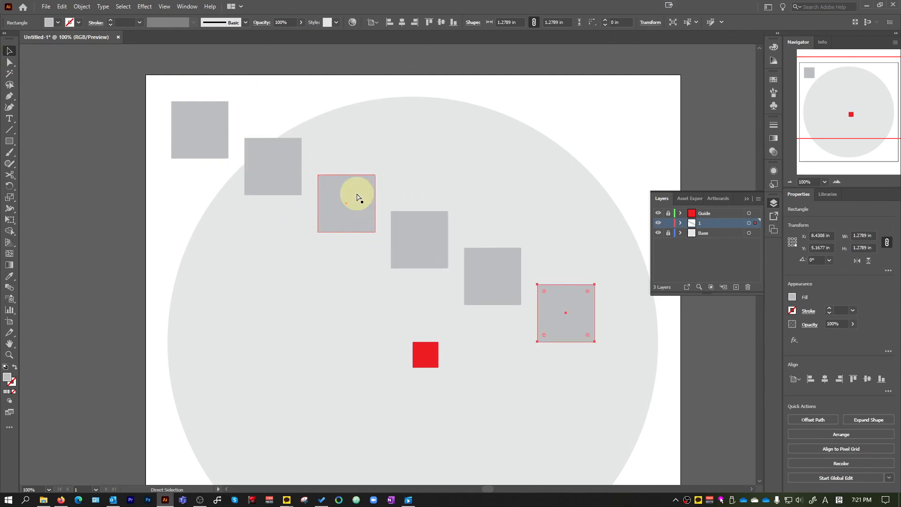
pyautogui.hotkey('ctrl', 'd')
pyautogui.hotkey('ctrl', 'd')
pyautogui.hotkey('ctrl', '-')
pyautogui.hotkey('ctrl', '-')
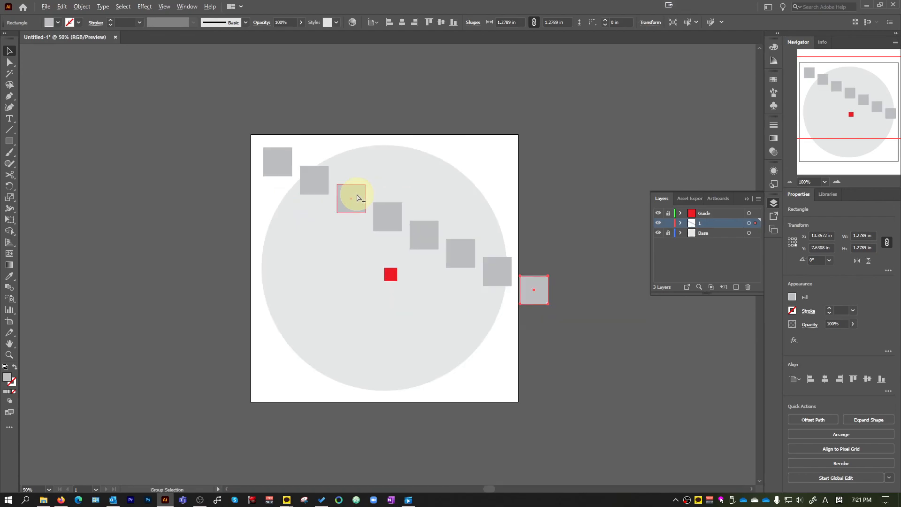
# Undo all the diagonal copies so only the original square near the artboard's upper-left corner remains
pyautogui.hotkey('ctrl', 'z')
pyautogui.hotkey('ctrl', 'z')
pyautogui.hotkey('ctrl', 'z')
pyautogui.hotkey('ctrl', 'z')
pyautogui.hotkey('ctrl', 'z')
pyautogui.hotkey('ctrl', 'z')
pyautogui.hotkey('ctrl', 'z')
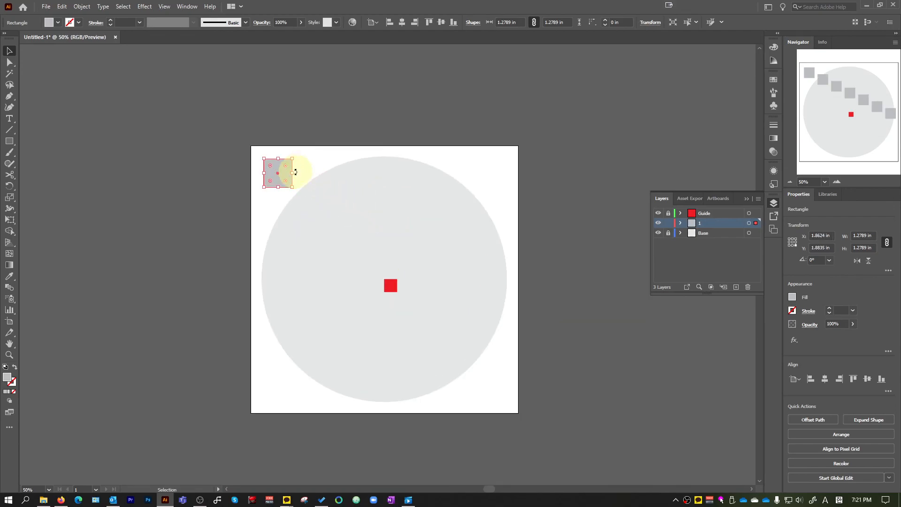
# Copy the grey square horizontally about 1.78 in to the right, keeping both squares at the same height
pyautogui.hotkey('ctrl', '+')
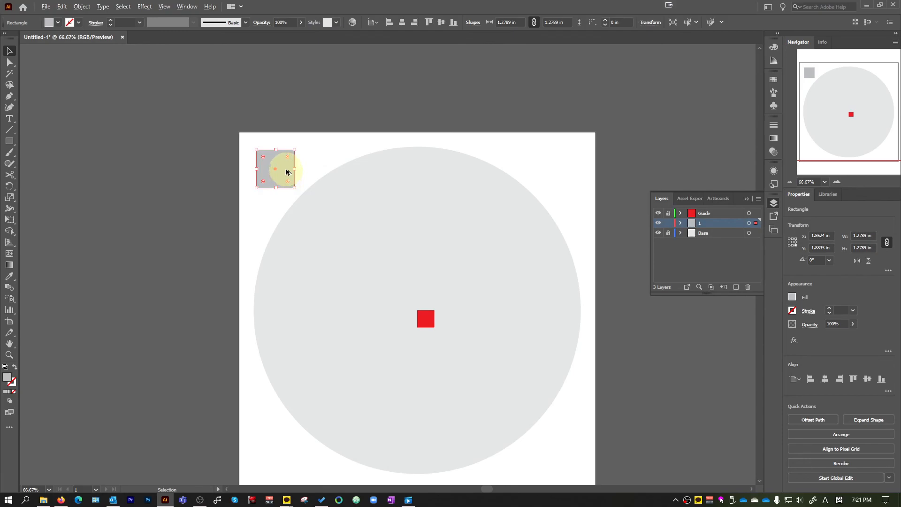
pyautogui.click(283, 169)
pyautogui.click(331, 170)
pyautogui.click(286, 166)
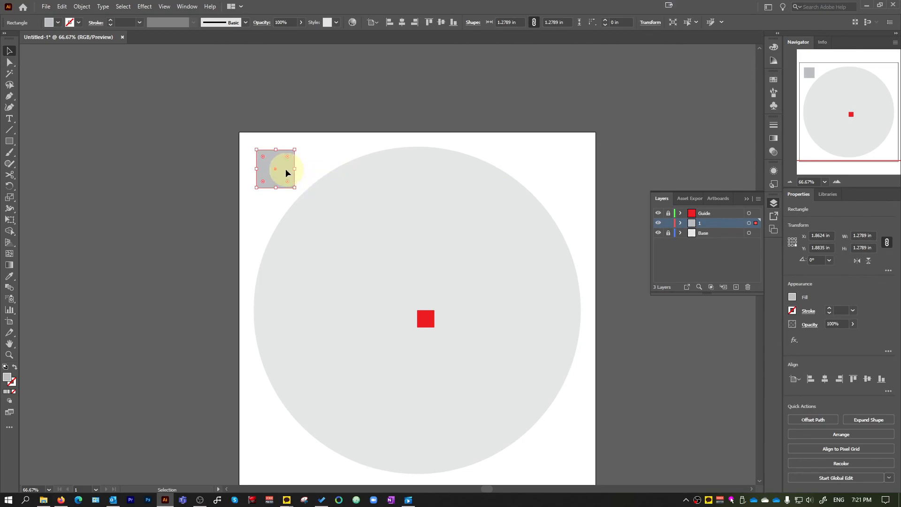
pyautogui.moveTo(286, 170); pyautogui.dragTo(338, 173)
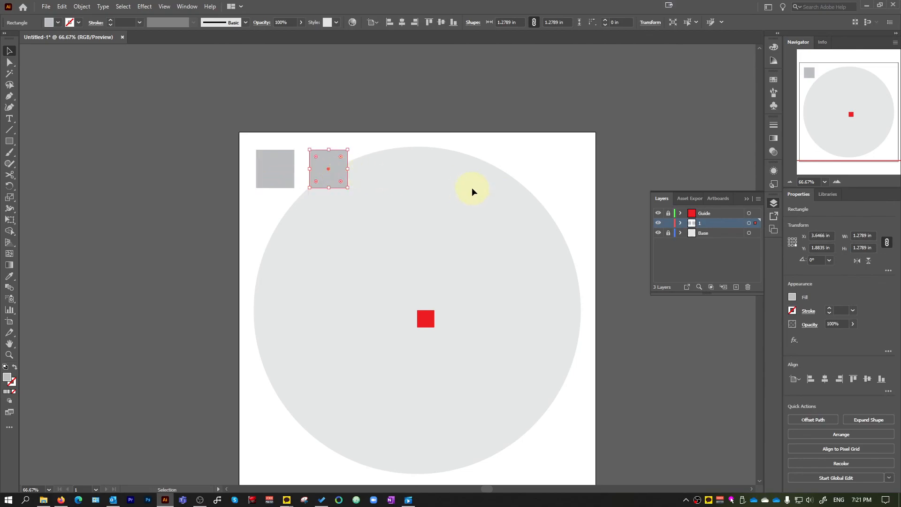
# Repeat the horizontal copy of the square until six evenly spaced squares form a row across the artboard's top
pyautogui.hotkey('ctrl', 'd')
pyautogui.hotkey('ctrl', 'd')
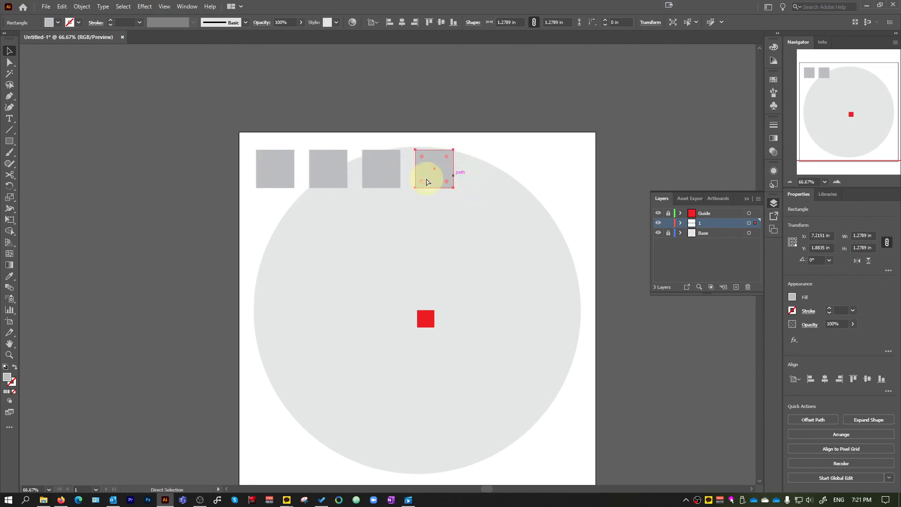
pyautogui.hotkey('ctrl', 'd')
pyautogui.hotkey('ctrl', 'd')
pyautogui.scroll(-2, 463, 212)
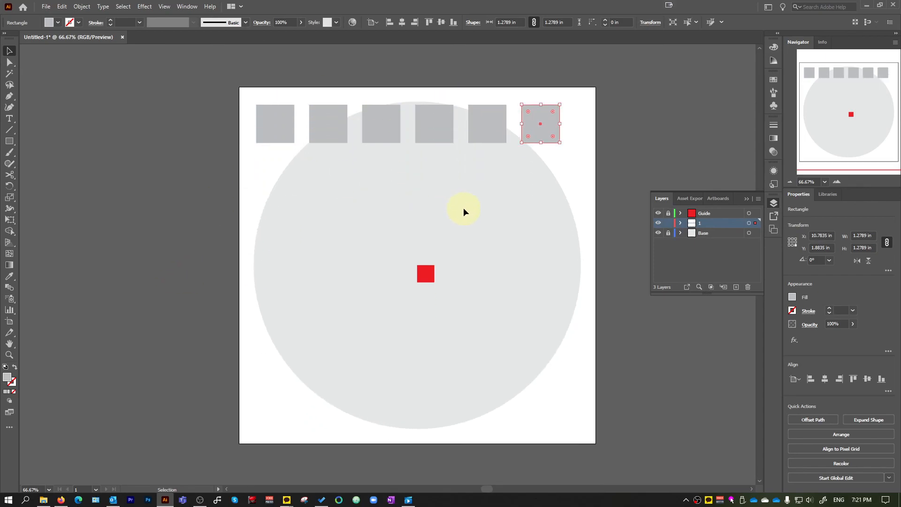
# Delete the whole row of squares from layer 1, keeping the locked base circle and red guide square
pyautogui.scroll(3, 463, 208)
pyautogui.moveTo(223, 124); pyautogui.dragTo(224, 123)
pyautogui.press('Delete')
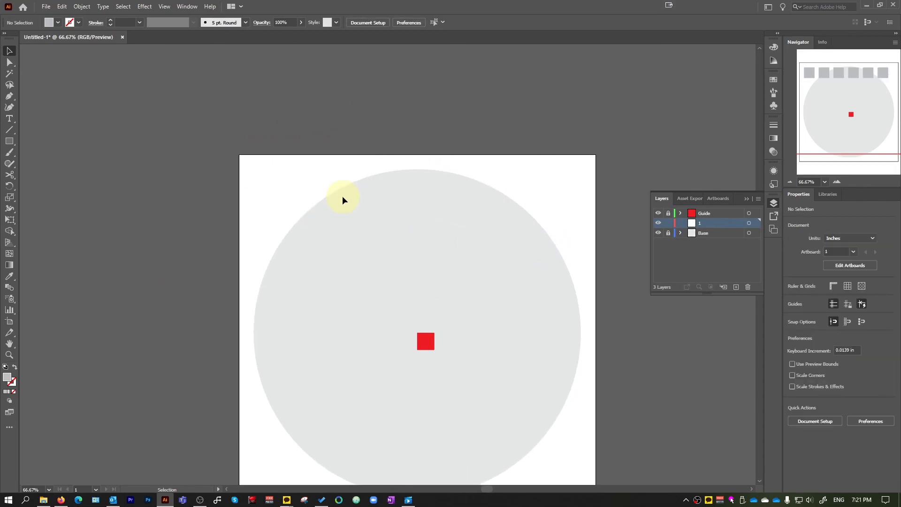